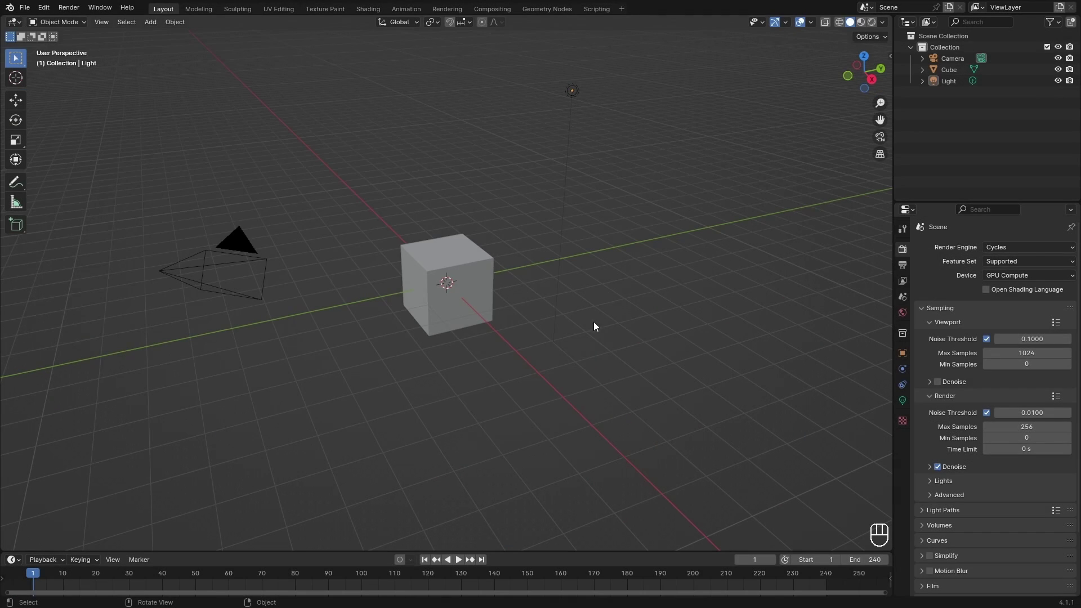
# Delete the default camera, cube and light, and save the file as fallout_effect.blend
pyautogui.moveTo(617, 349); pyautogui.dragTo(620, 349, button='middle')
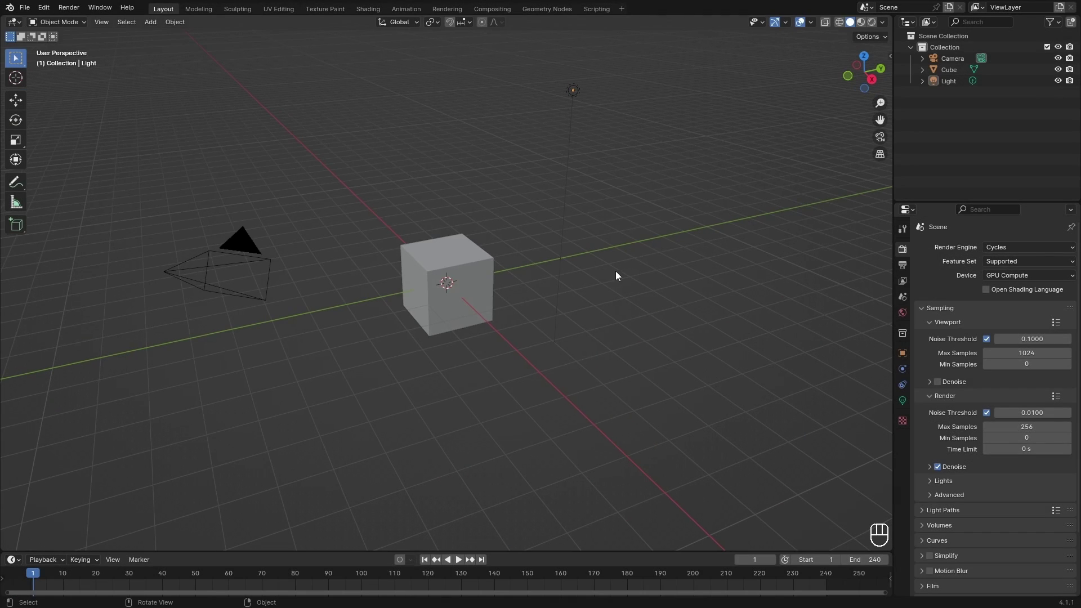
pyautogui.press('a')
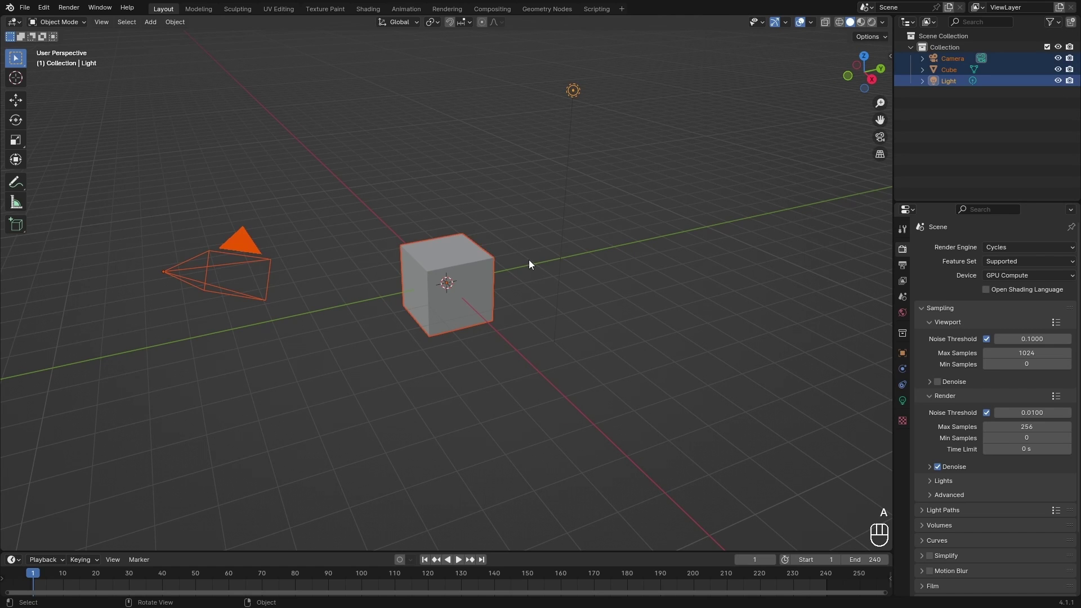
pyautogui.press('x')
pyautogui.click(528, 259)
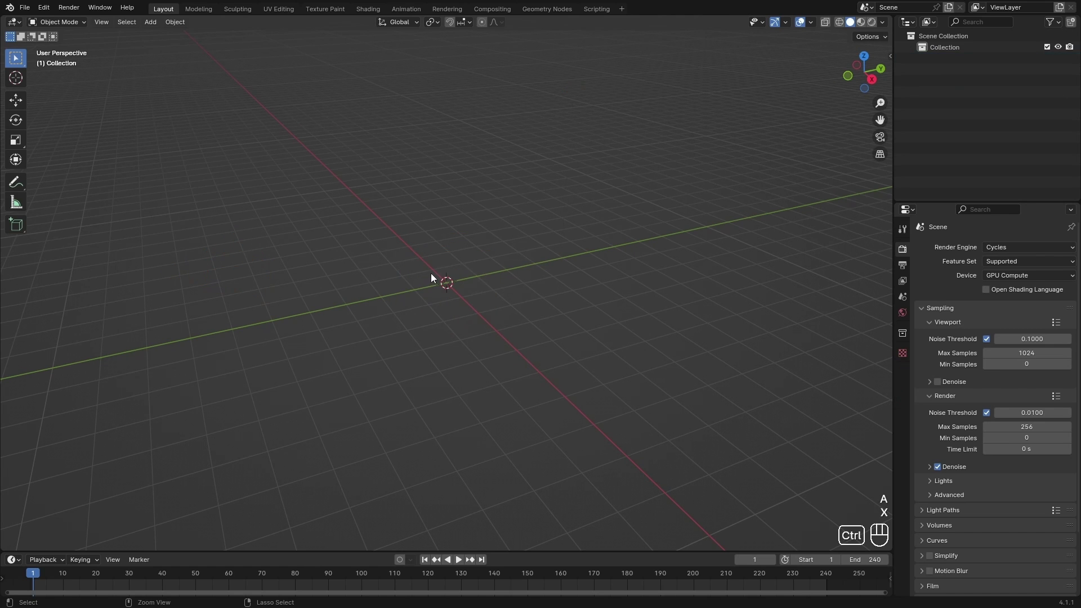
pyautogui.hotkey('ctrl', 's')
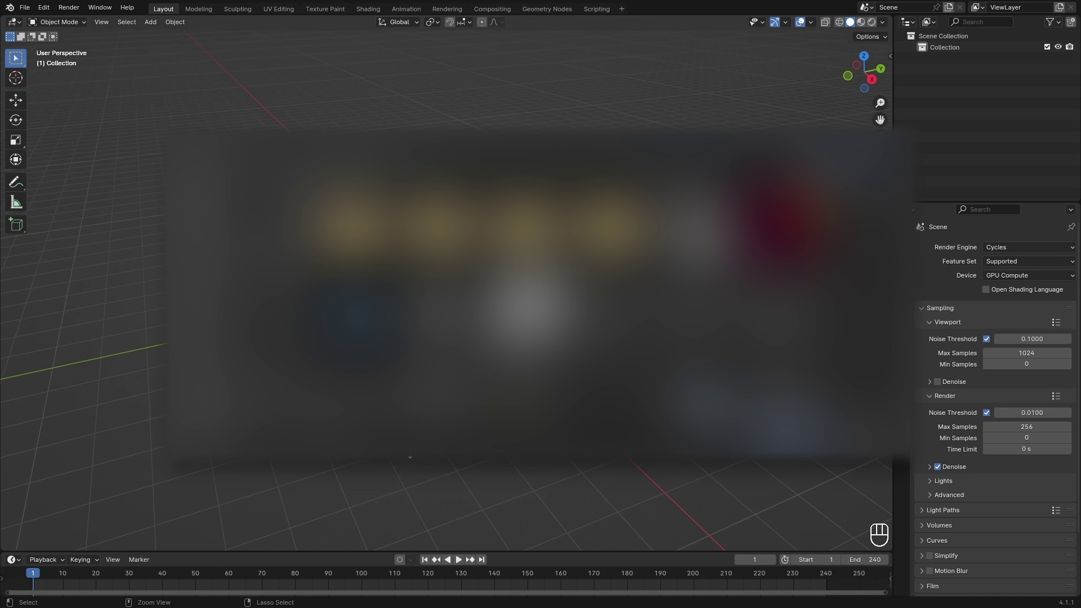
pyautogui.hotkey('ctrl', 's')
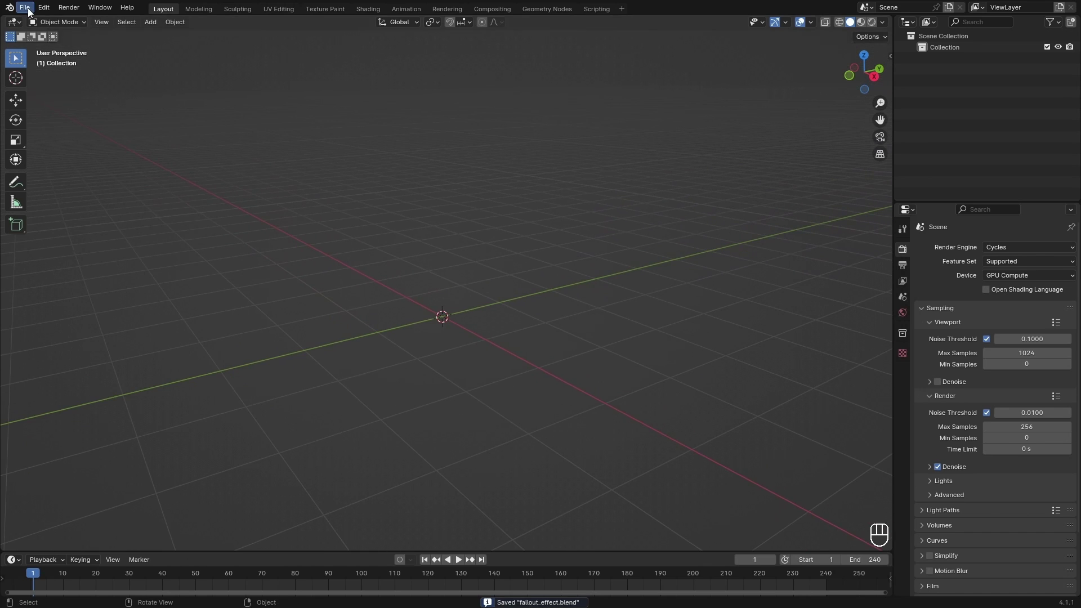
# Import the Bloatfly model and join its two meshes into a single object
pyautogui.click(25, 7)
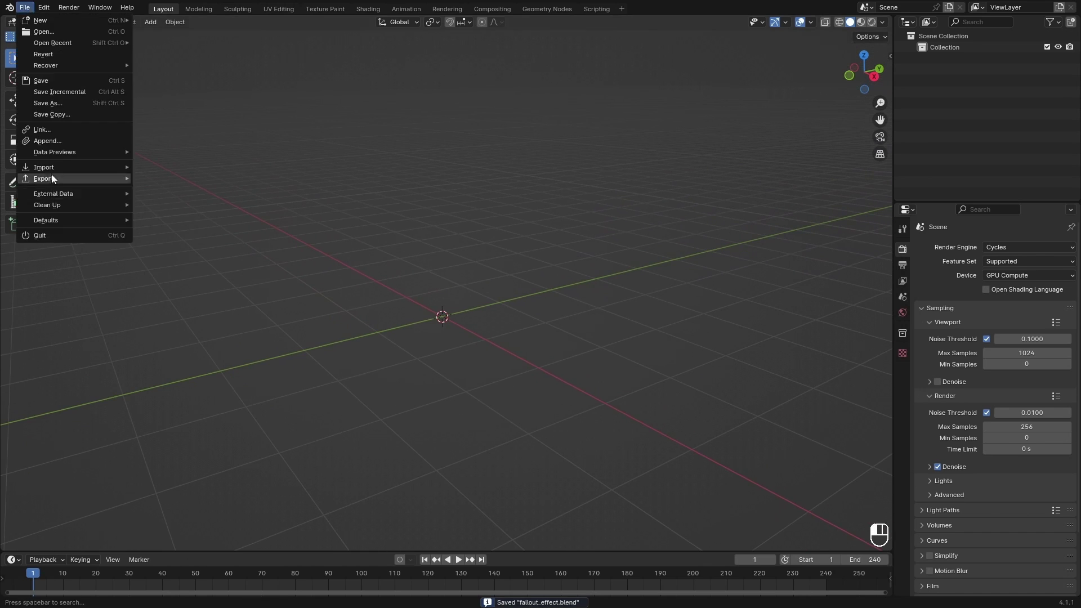
pyautogui.moveTo(51, 170)
pyautogui.click(203, 216)
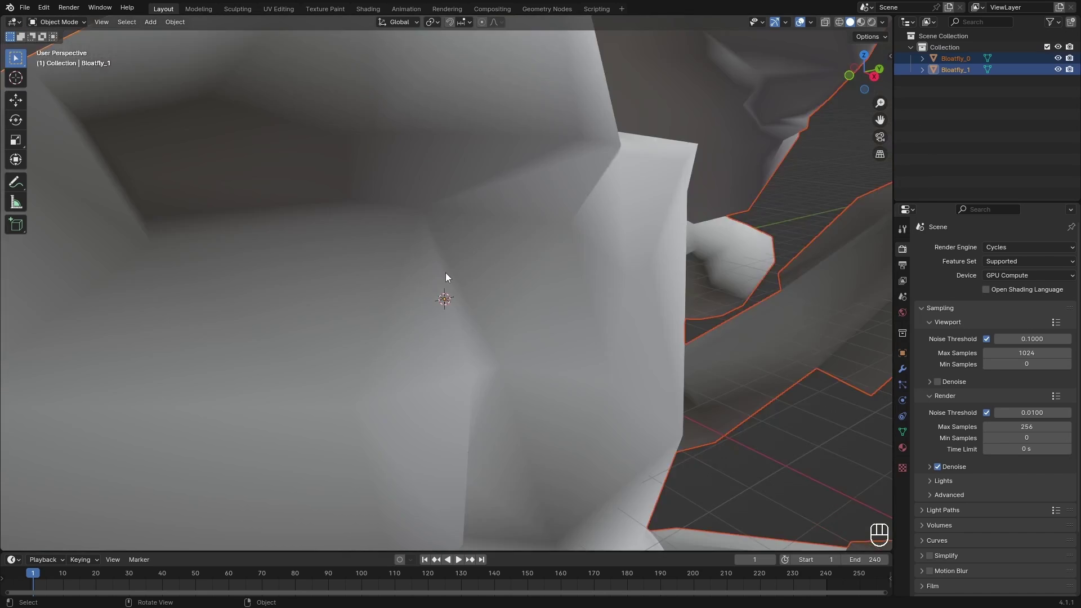
pyautogui.scroll(-10, 445, 272)
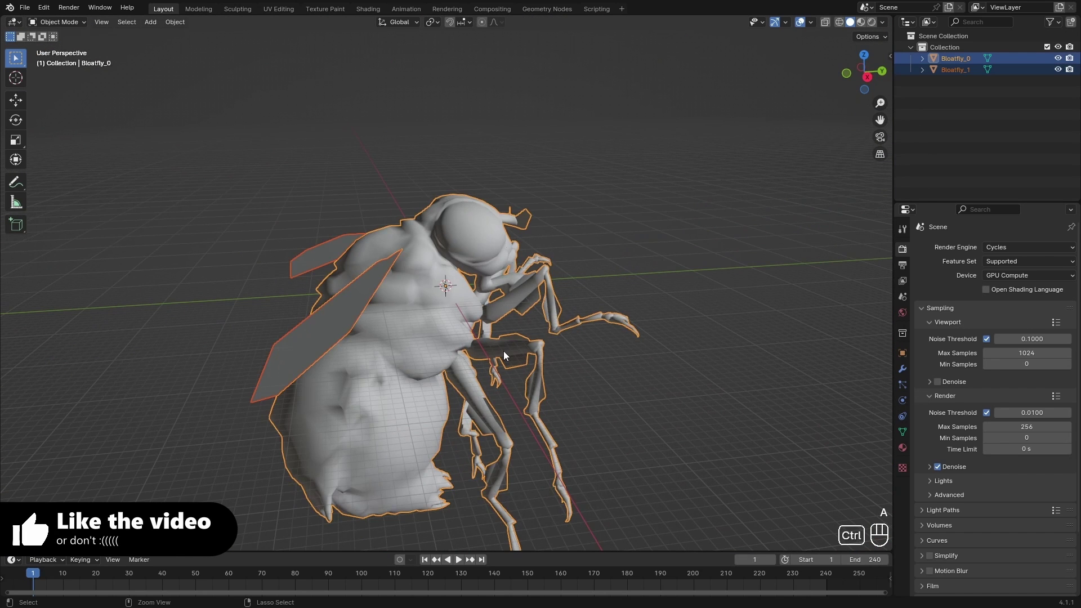
pyautogui.hotkey('ctrl', 'j')
pyautogui.moveTo(533, 362); pyautogui.dragTo(498, 362, button='middle')
# Clear the Bloatfly mesh's custom split normals data and shade the model smooth
pyautogui.click(902, 432)
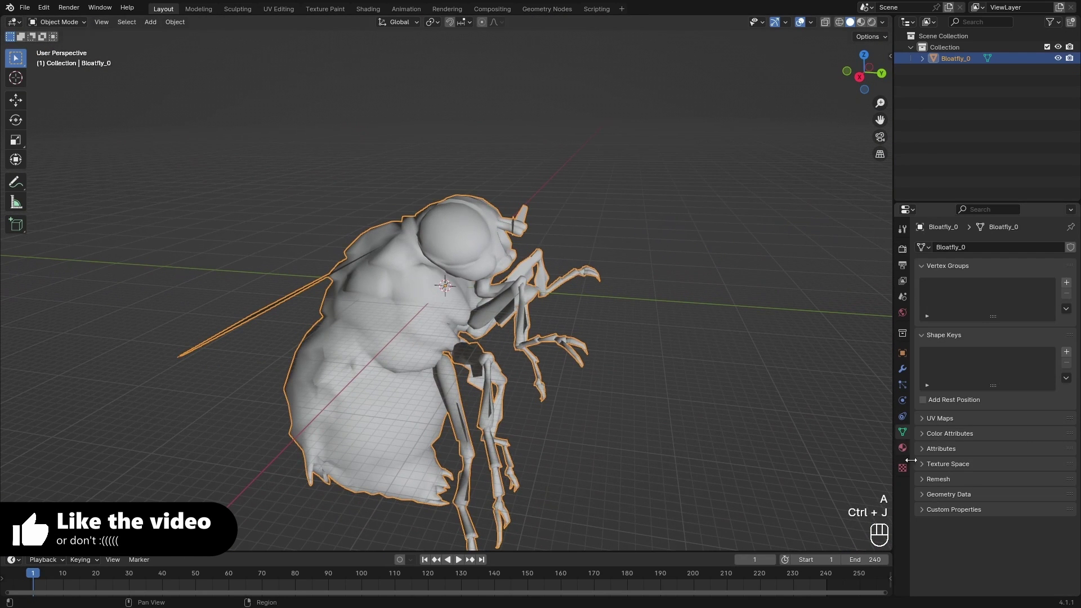
pyautogui.click(951, 494)
pyautogui.click(966, 537)
pyautogui.click(942, 500)
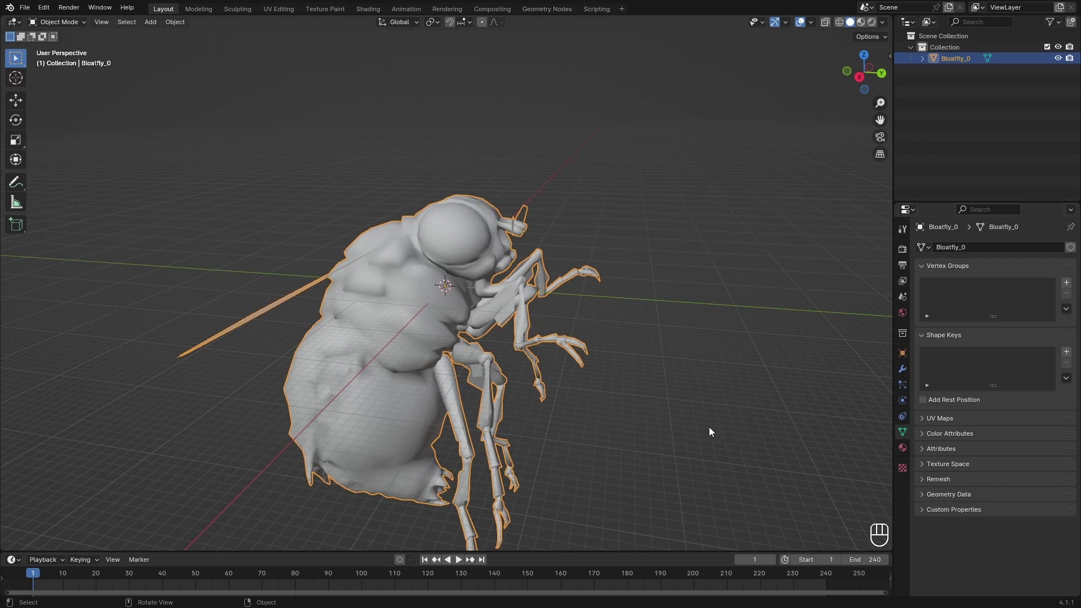
pyautogui.rightClick(438, 320)
pyautogui.click(406, 320)
pyautogui.moveTo(407, 320); pyautogui.dragTo(654, 324, button='middle')
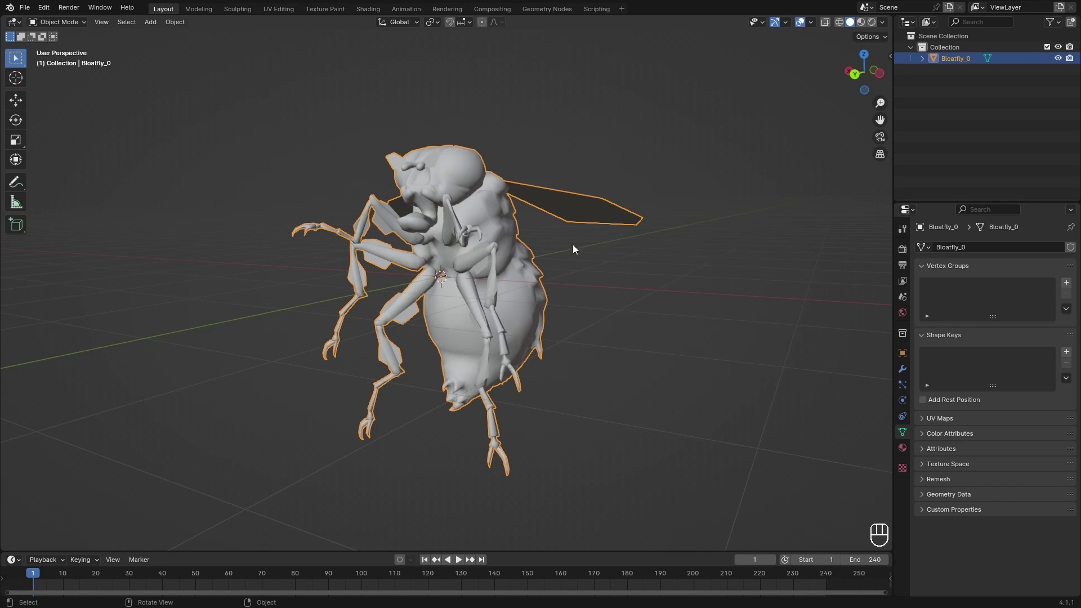
# Switch the render engine to EEVEE and show the viewport with rendered shading
pyautogui.click(902, 249)
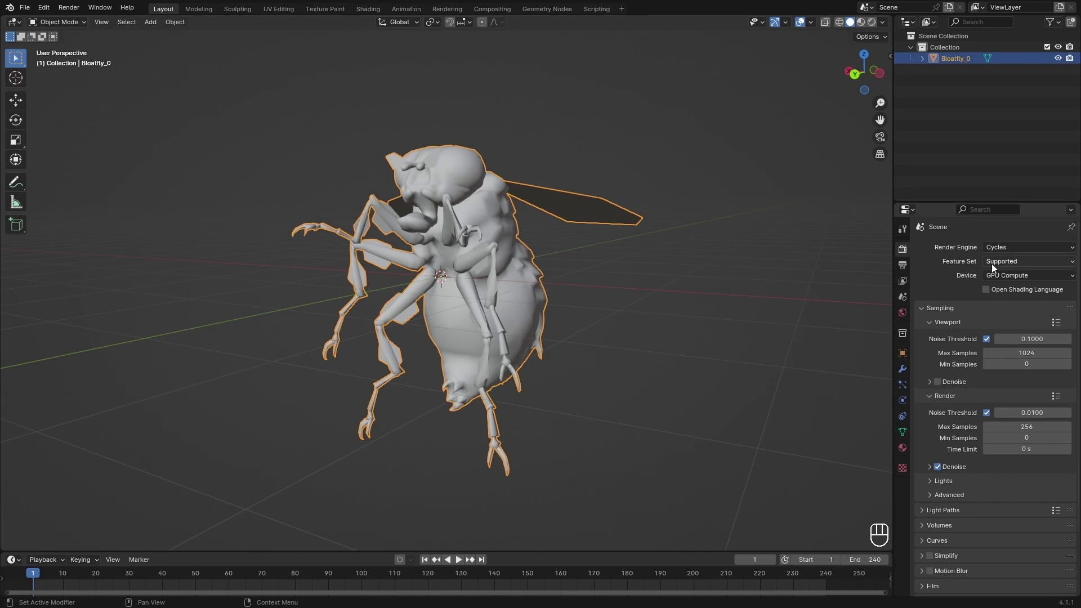
pyautogui.click(1002, 247)
pyautogui.click(1000, 260)
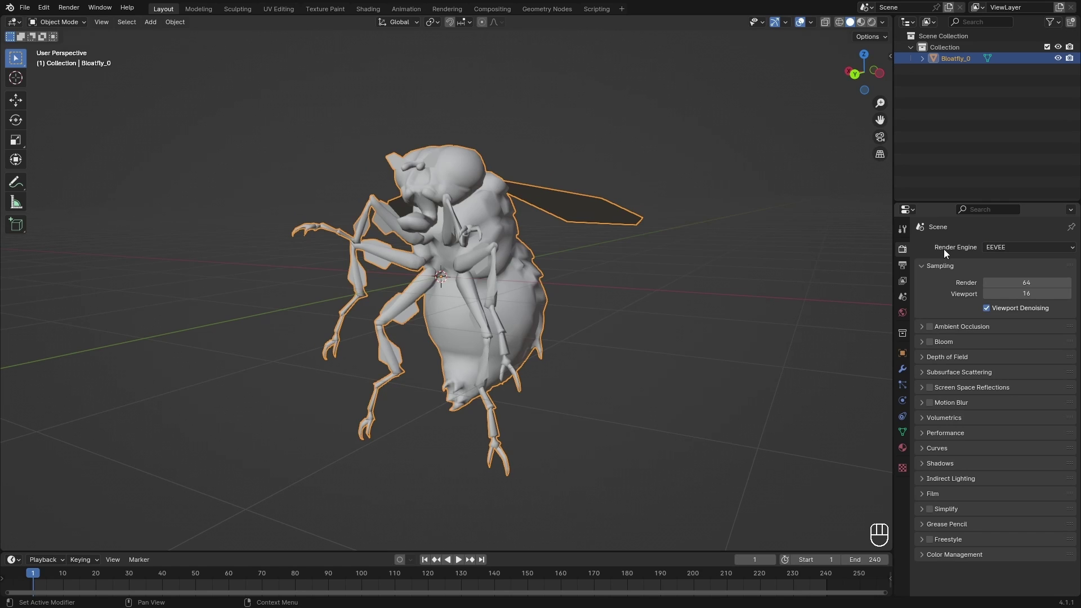
pyautogui.click(871, 22)
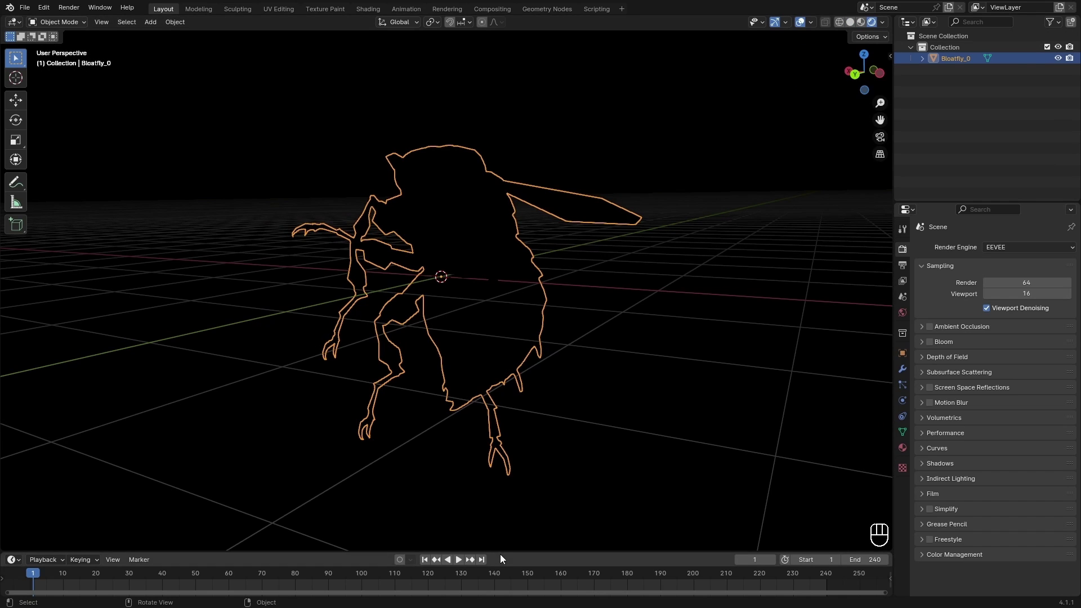
# Enlarge the timeline area to about half the window height and turn it into a Shader Editor
pyautogui.moveTo(500, 551); pyautogui.dragTo(273, 279)
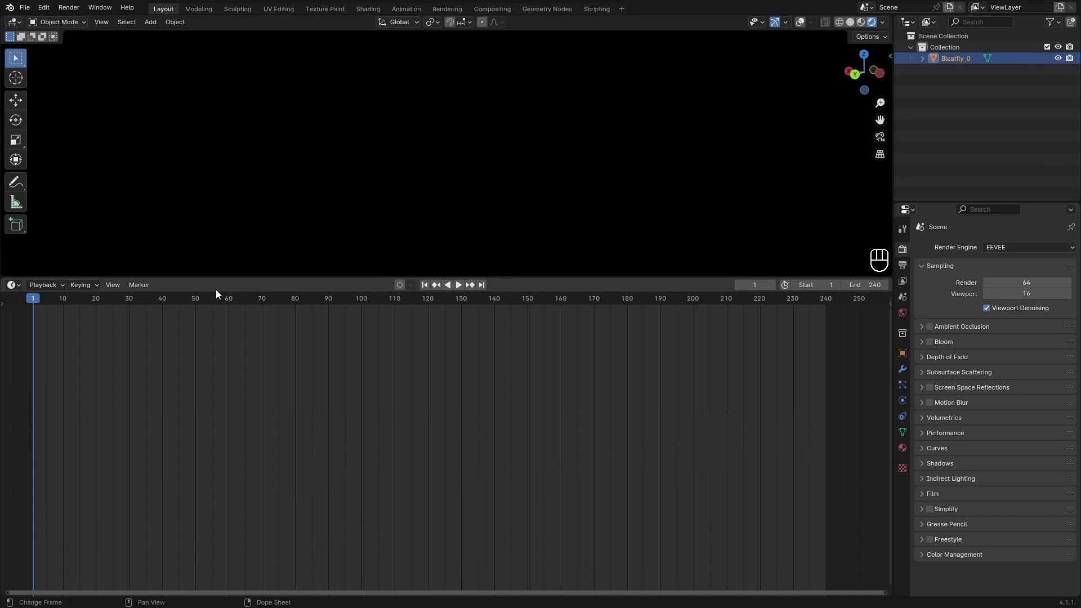
pyautogui.click(13, 285)
pyautogui.click(44, 390)
pyautogui.press('Home')
# Replace the model's two imported materials with a new material named "Fallout effect"
pyautogui.click(902, 447)
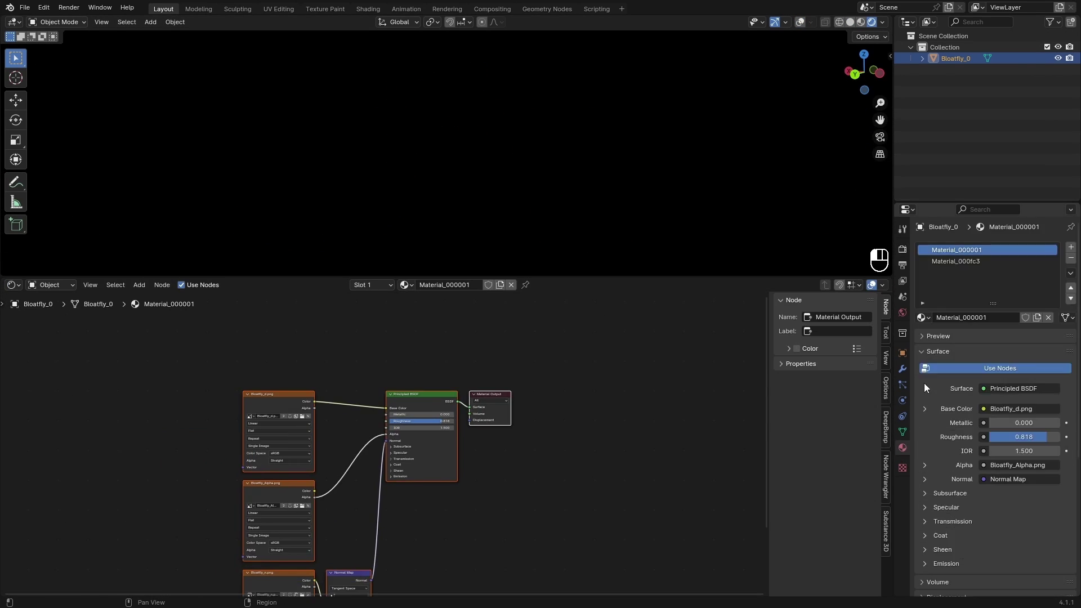
pyautogui.click(1071, 259)
pyautogui.click(1071, 259)
pyautogui.click(992, 296)
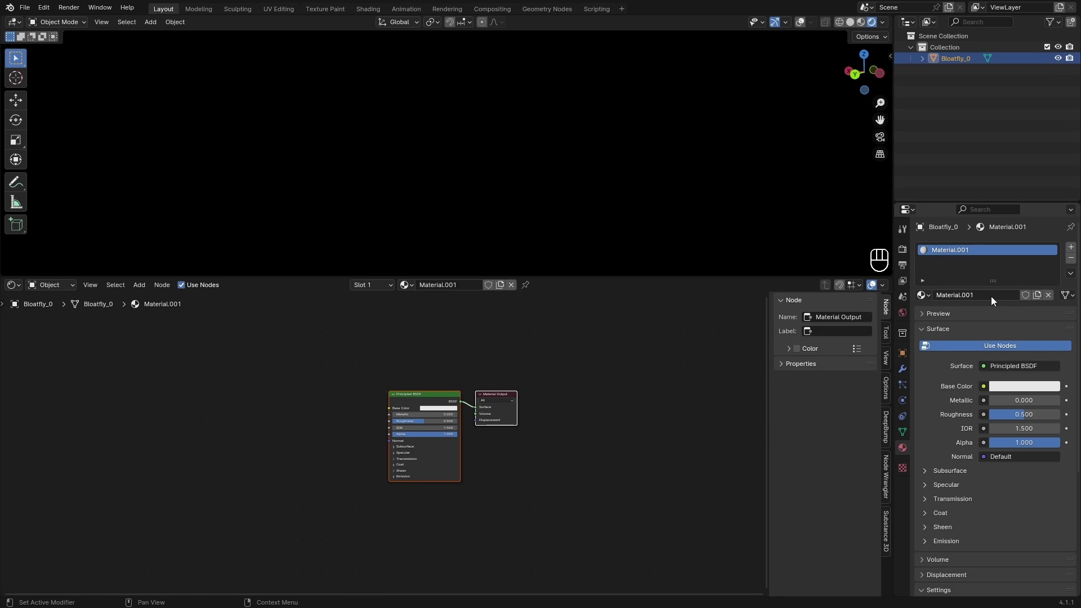
pyautogui.click(978, 295)
pyautogui.write('Fallout effect')
pyautogui.press('Return')
# Replace the Principled BSDF with an Emission shader connected to the Material Output's Surface
pyautogui.scroll(3, 473, 401)
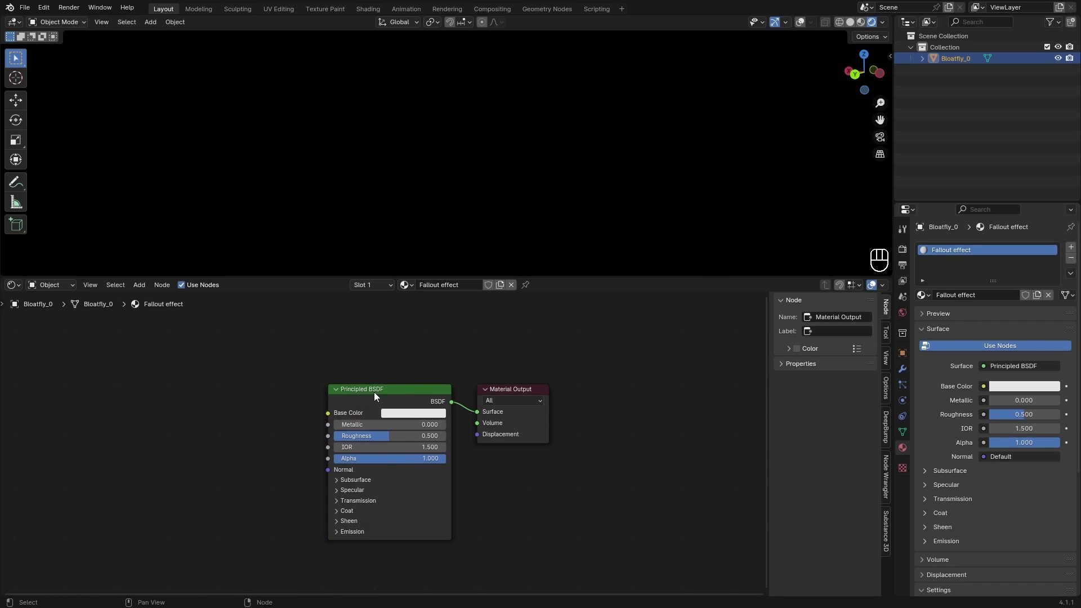
pyautogui.click(389, 409)
pyautogui.press('x')
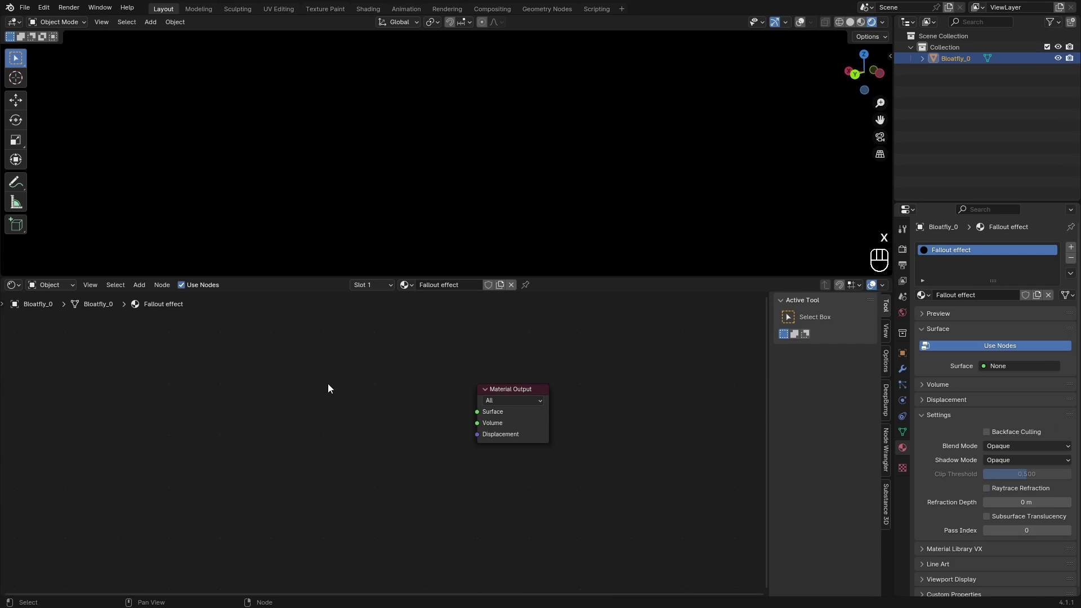
pyautogui.hotkey('shift', 'a')
pyautogui.write('ed')
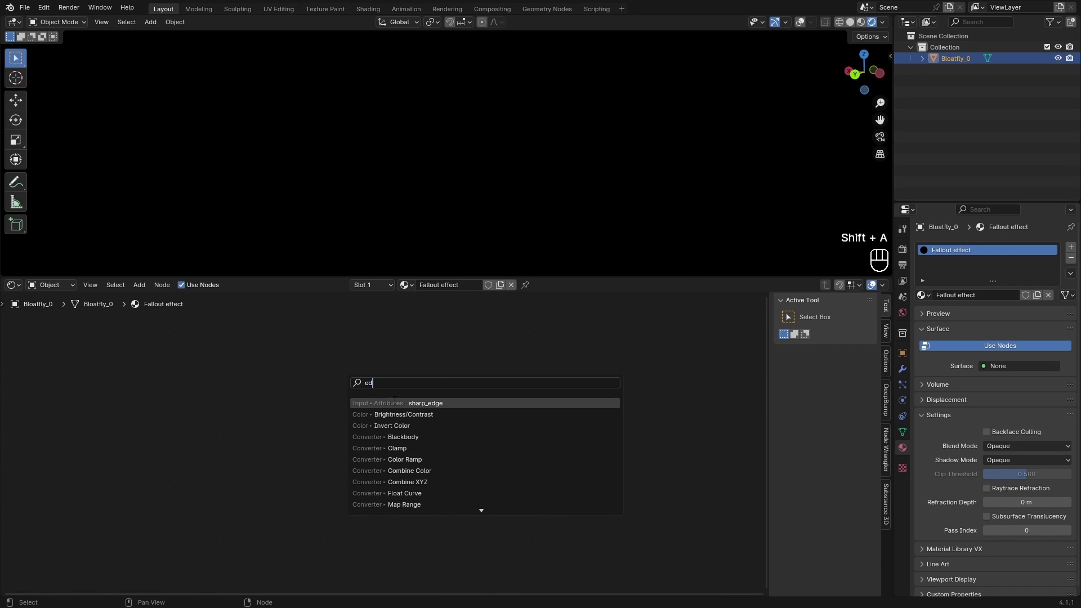
pyautogui.press('BackSpace')
pyautogui.write('m')
pyautogui.press('Return')
pyautogui.click(339, 400)
pyautogui.keyDown('ctrl'); pyautogui.keyDown('shift'); pyautogui.click(352, 406); pyautogui.keyUp('shift'); pyautogui.keyUp('ctrl')
pyautogui.moveTo(352, 404); pyautogui.dragTo(366, 405)
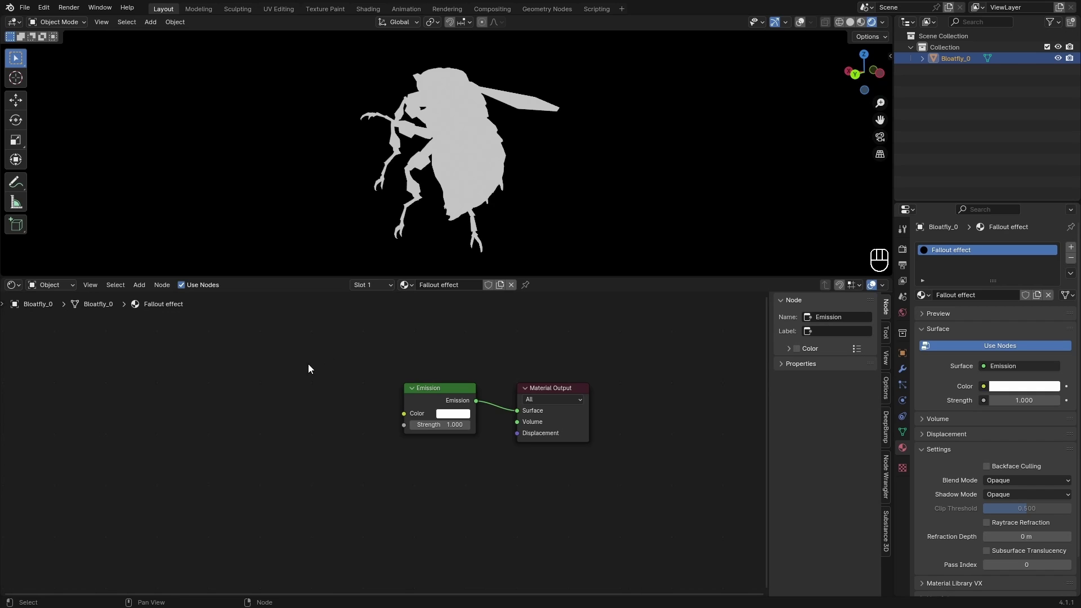
# Add a Wave Texture node beside the Emission shader and preview its bands on the model
pyautogui.hotkey('shift', 'a')
pyautogui.click(308, 365)
pyautogui.write('wa')
pyautogui.click(324, 397)
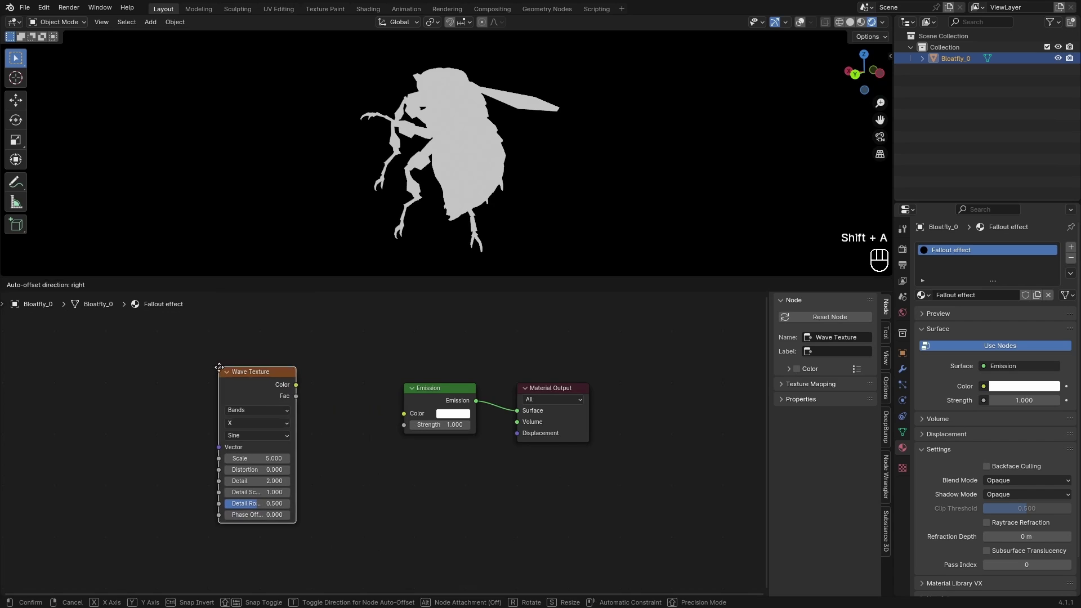
pyautogui.click(230, 363)
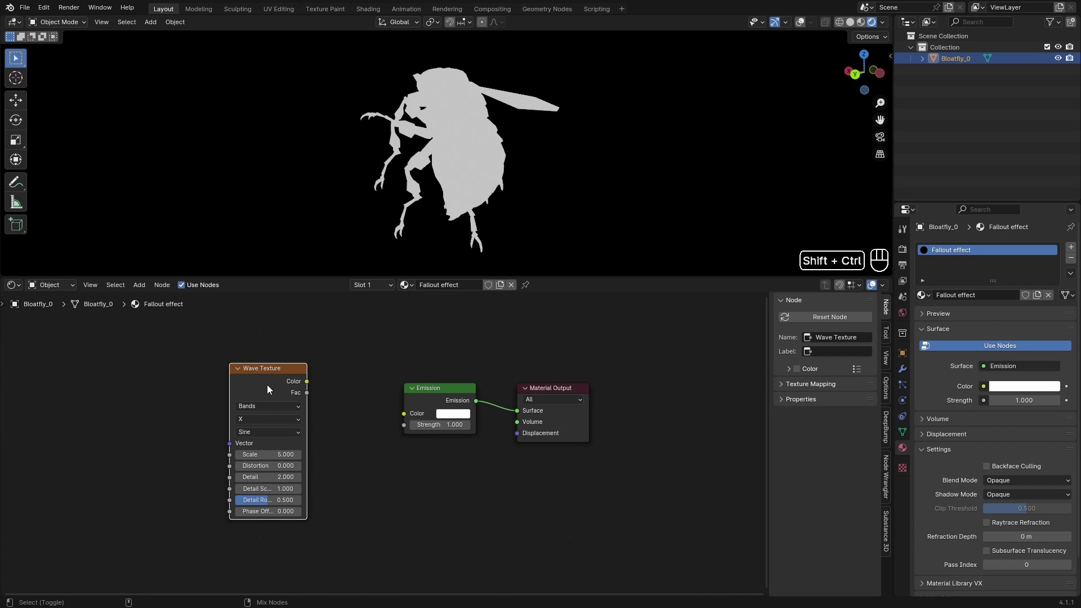
pyautogui.keyDown('ctrl'); pyautogui.keyDown('shift'); pyautogui.click(266, 383); pyautogui.keyUp('shift'); pyautogui.keyUp('ctrl')
pyautogui.moveTo(455, 144); pyautogui.dragTo(491, 156, button='middle')
pyautogui.moveTo(447, 202)
pyautogui.mouseDown(button='middle')
pyautogui.moveTo(407, 191)
pyautogui.moveTo(446, 201)
pyautogui.mouseUp(button='middle')
# Set the Wave Texture's band direction to Y and its scale to 25
pyautogui.moveTo(261, 454)
pyautogui.mouseDown()
pyautogui.moveTo(315, 455)
pyautogui.moveTo(282, 455)
pyautogui.mouseUp()
pyautogui.hotkey('ctrl', 'z')
pyautogui.moveTo(522, 126); pyautogui.dragTo(448, 181, button='middle')
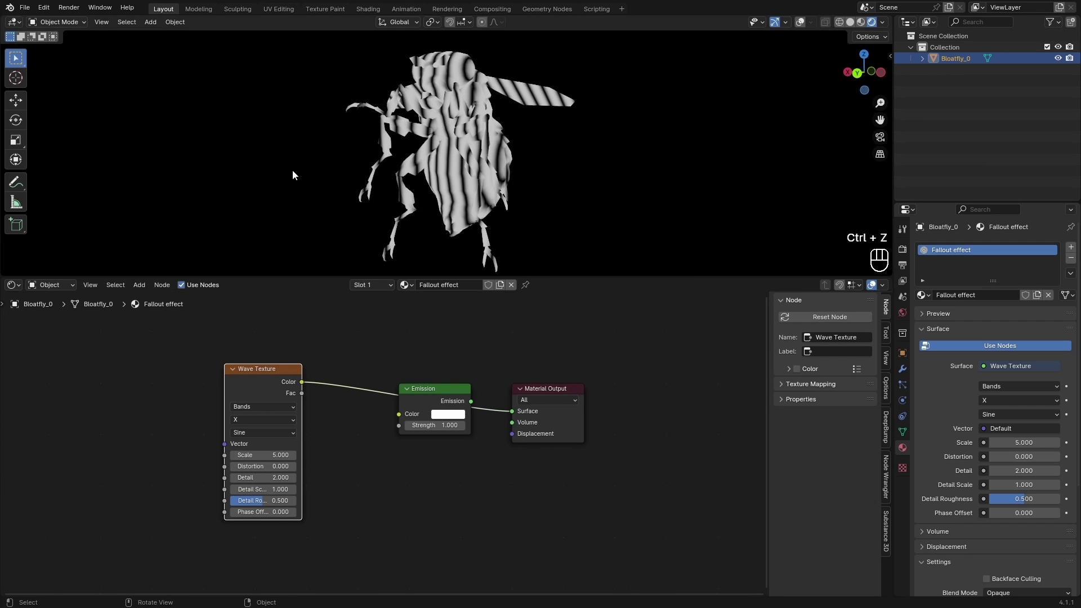
pyautogui.click(268, 419)
pyautogui.click(245, 458)
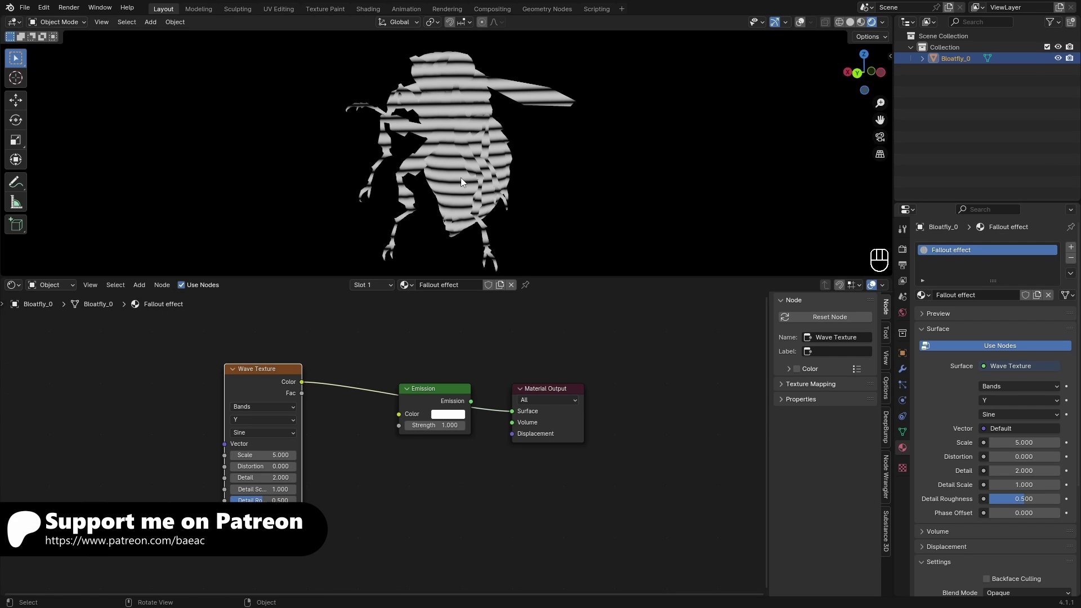
pyautogui.click(272, 455)
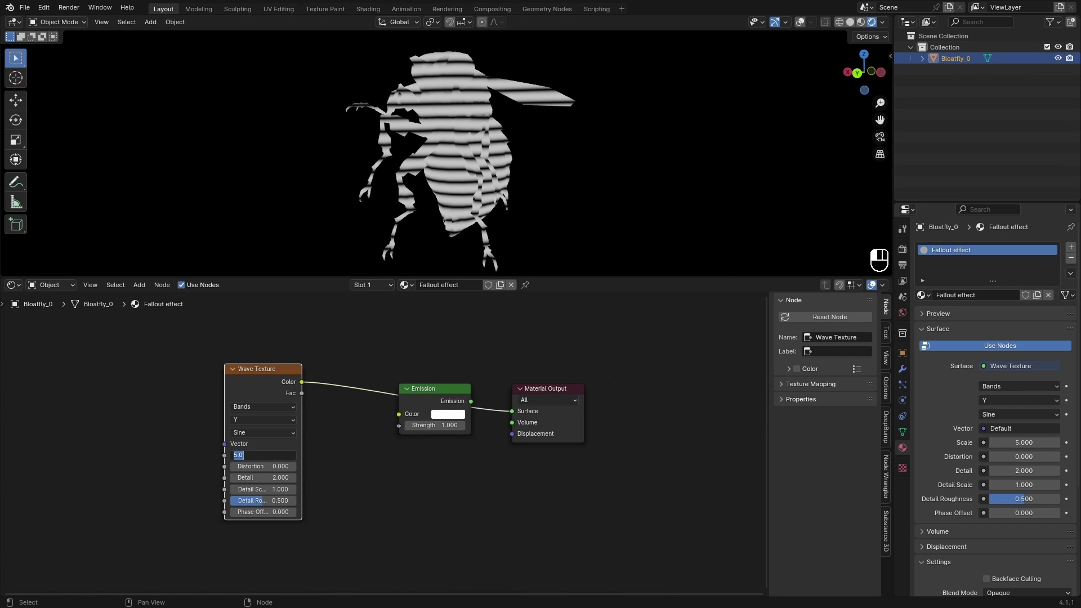
pyautogui.write('25')
pyautogui.press('Return')
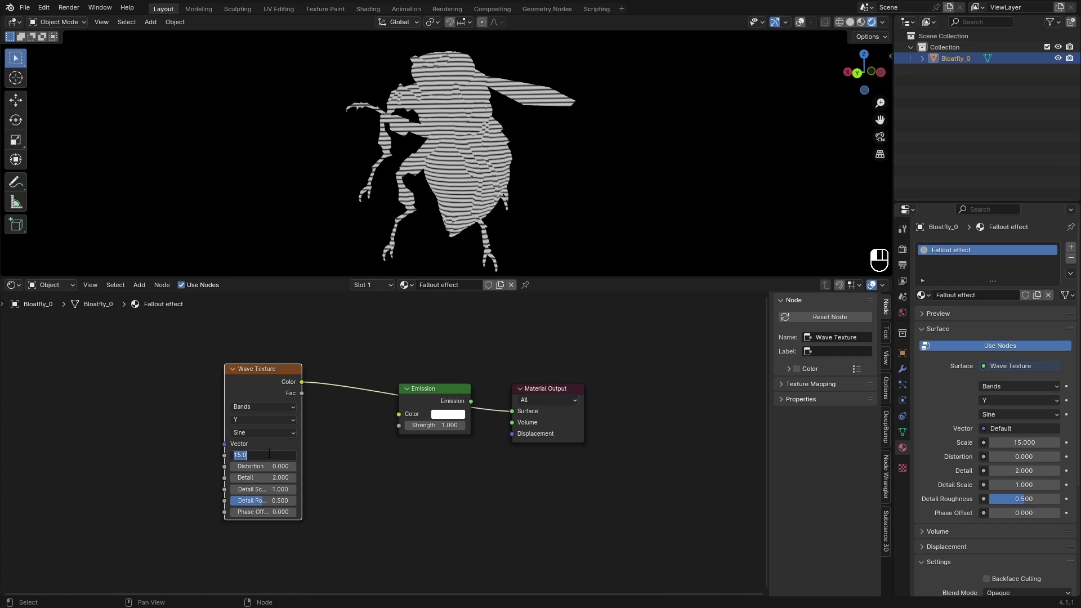
pyautogui.moveTo(486, 157)
pyautogui.mouseDown(button='middle')
pyautogui.moveTo(515, 158)
pyautogui.moveTo(469, 163)
pyautogui.moveTo(489, 164)
pyautogui.mouseUp(button='middle')
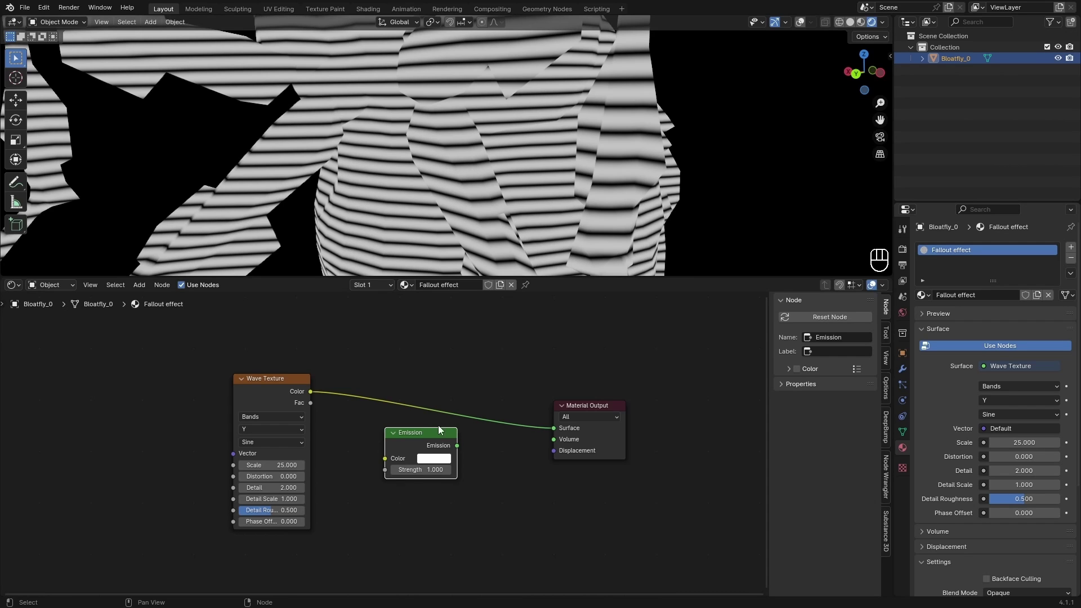
# Set the Emission colour to fully saturated green with hue 0.333 and preview that shader on the model
pyautogui.click(434, 458)
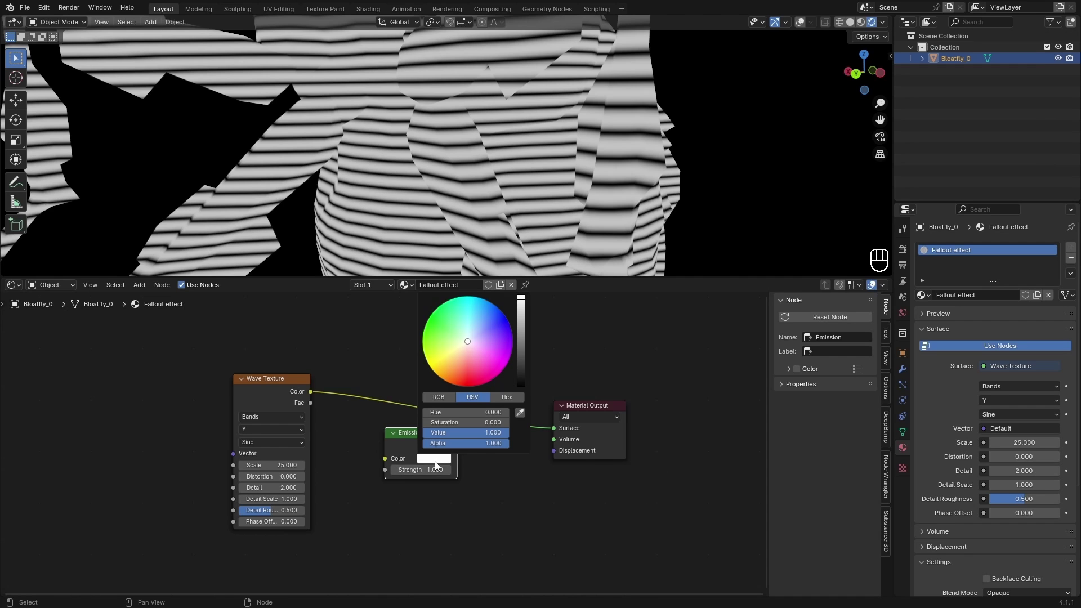
pyautogui.moveTo(445, 327); pyautogui.dragTo(426, 321)
pyautogui.click(442, 412)
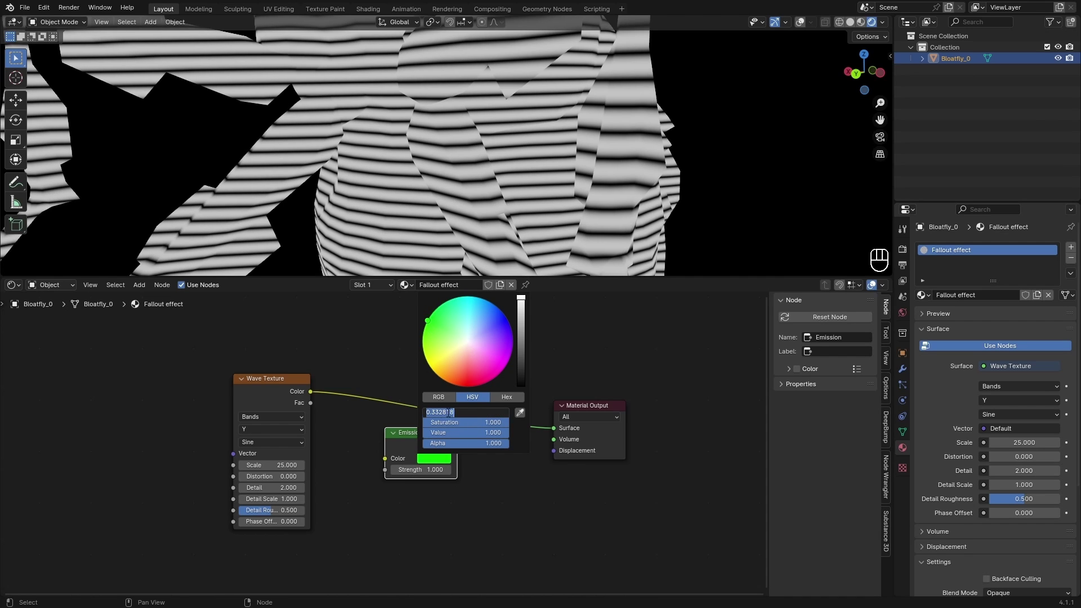
pyautogui.write('1/3')
pyautogui.press('Return')
pyautogui.moveTo(438, 441)
pyautogui.mouseDown()
pyautogui.moveTo(459, 457)
pyautogui.moveTo(440, 458)
pyautogui.mouseUp()
pyautogui.keyDown('ctrl'); pyautogui.keyDown('shift'); pyautogui.click(439, 461); pyautogui.keyUp('shift'); pyautogui.keyUp('ctrl')
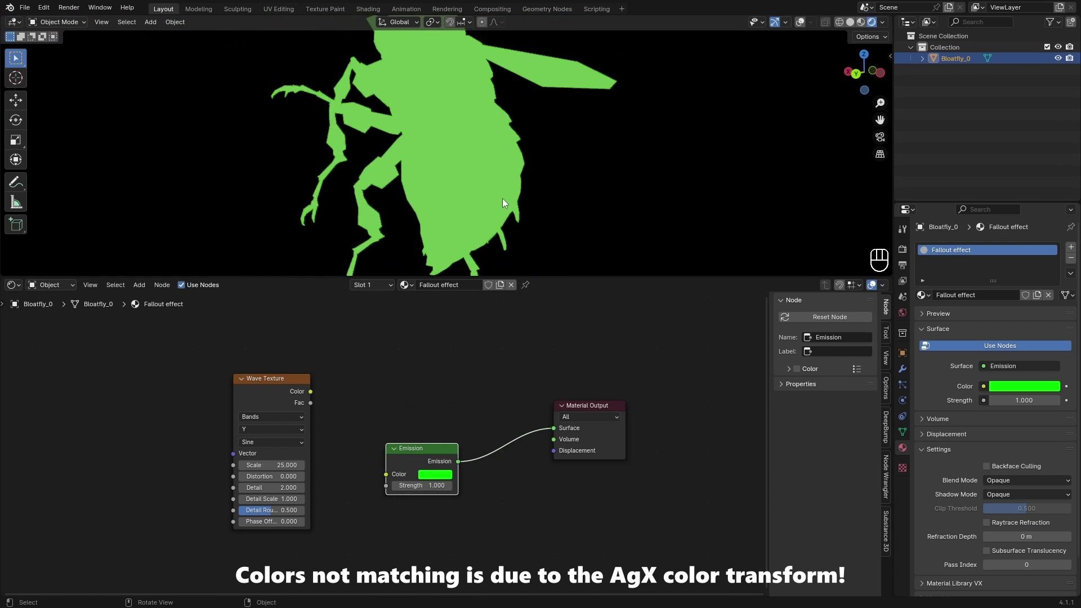
pyautogui.keyDown('ctrl'); pyautogui.keyDown('shift'); pyautogui.click(280, 397); pyautogui.keyUp('shift'); pyautogui.keyUp('ctrl')
pyautogui.keyDown('ctrl'); pyautogui.keyDown('shift'); pyautogui.click(421, 457); pyautogui.keyUp('shift'); pyautogui.keyUp('ctrl')
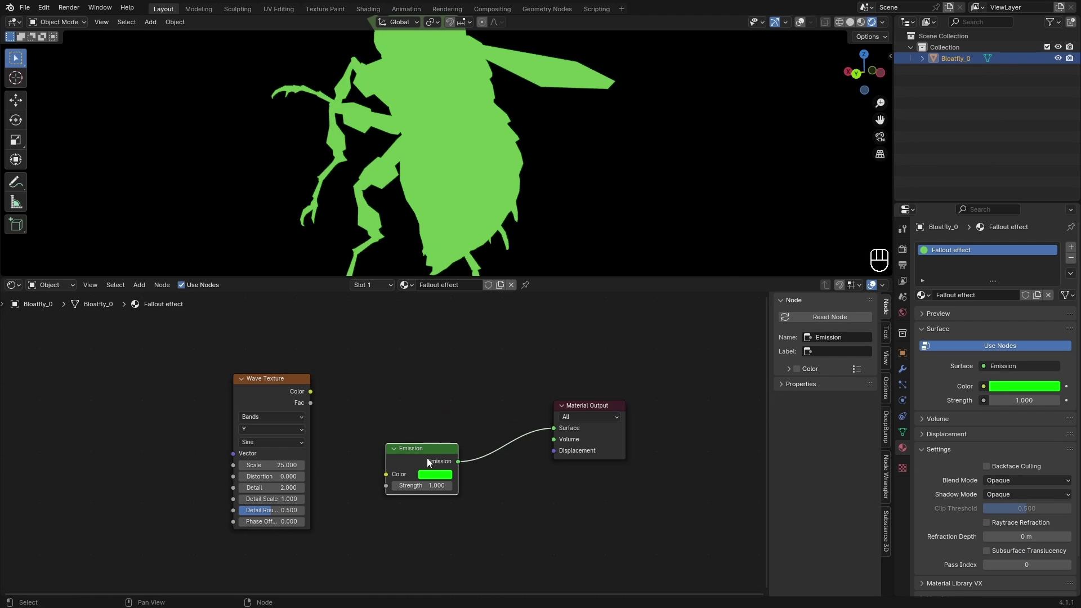
# Duplicate the green Emission node below the original and set the copy's colour to black
pyautogui.moveTo(427, 458); pyautogui.dragTo(430, 410)
pyautogui.hotkey('shift', 'd')
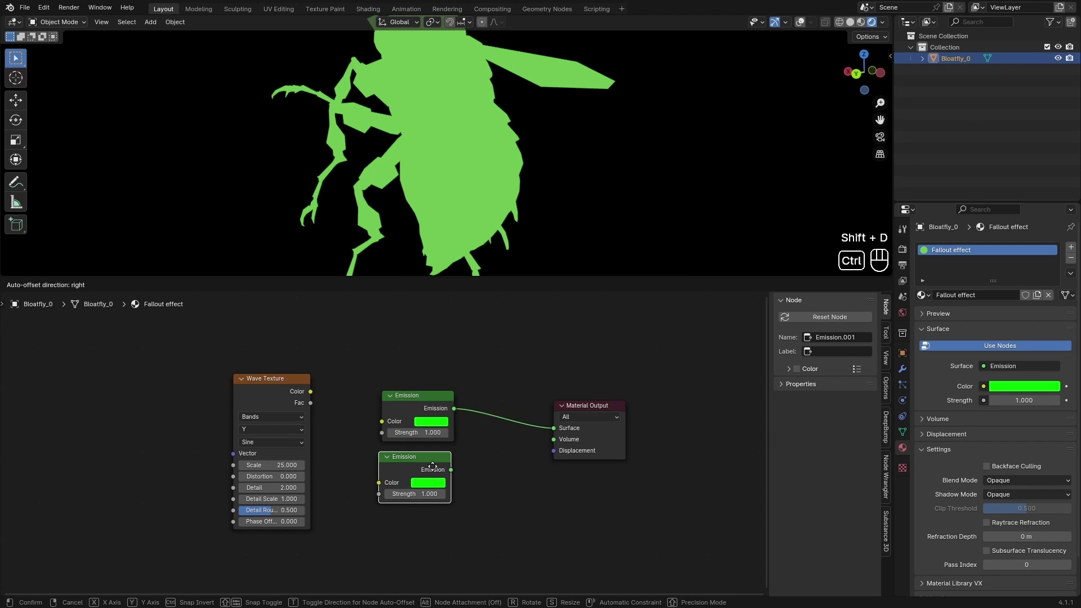
pyautogui.click(430, 475)
pyautogui.click(428, 482)
pyautogui.moveTo(515, 376); pyautogui.dragTo(515, 410)
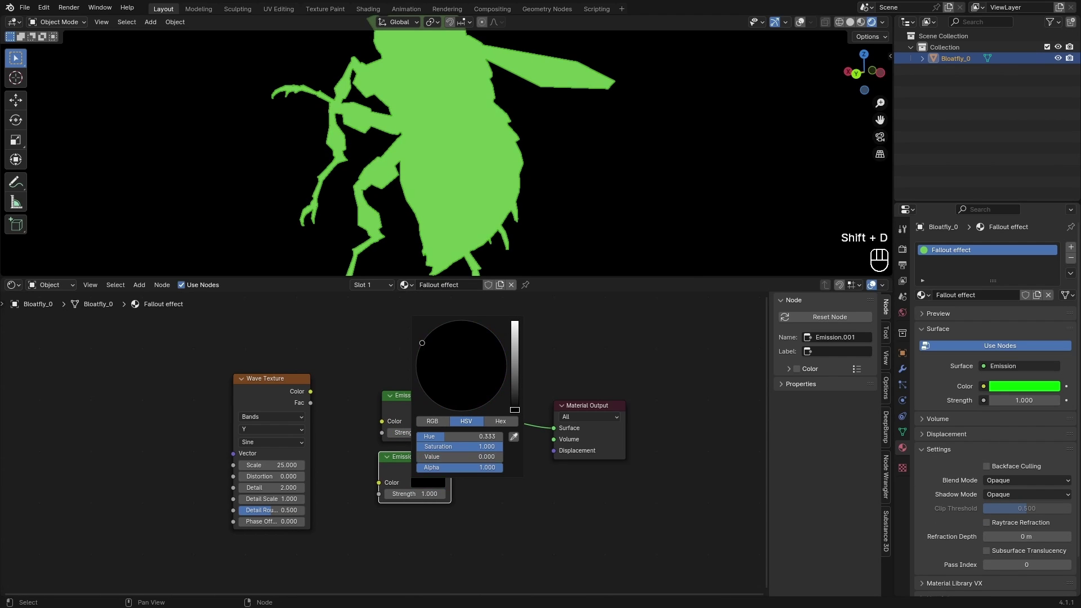
# Insert a Mix Shader between the green Emission and the Material Output
pyautogui.scroll(1, 488, 406)
pyautogui.hotkey('shift', 'a')
pyautogui.click(488, 407)
pyautogui.write('mi')
pyautogui.press('Down')
pyautogui.press('Down')
pyautogui.press('Return')
pyautogui.click(522, 392)
# Connect the black Emission to the Mix Shader's second shader input and the Wave Texture's Color to its Fac
pyautogui.moveTo(468, 476); pyautogui.dragTo(524, 460)
pyautogui.moveTo(291, 379); pyautogui.dragTo(522, 430)
pyautogui.scroll(5, 433, 171)
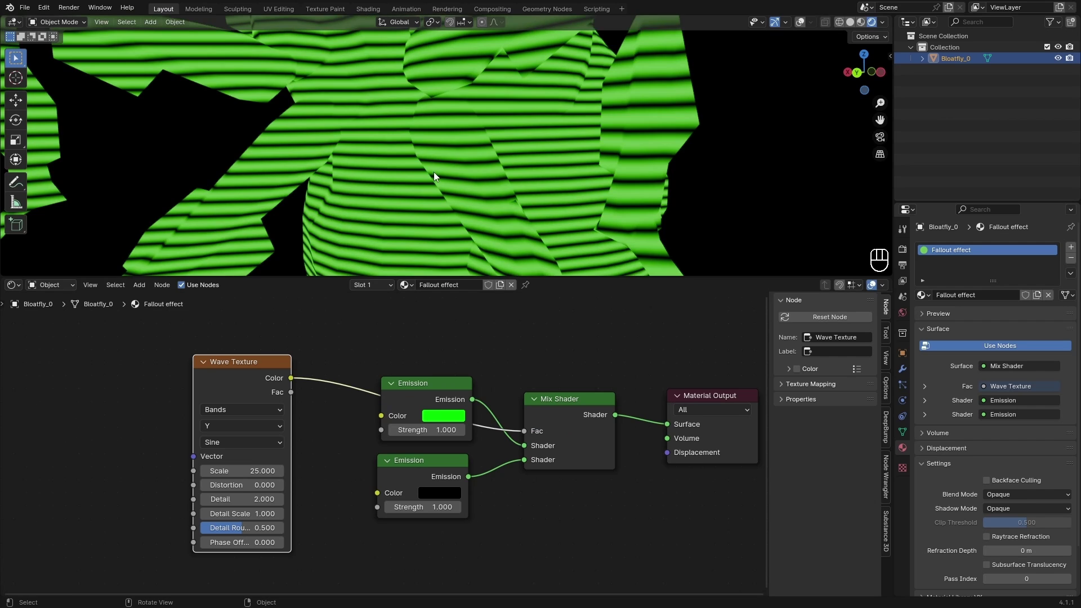
# Preview the Wave Texture alone on the model and switch the preview back to the Mix Shader
pyautogui.keyDown('ctrl'); pyautogui.keyDown('shift'); pyautogui.click(275, 382); pyautogui.keyUp('shift'); pyautogui.keyUp('ctrl')
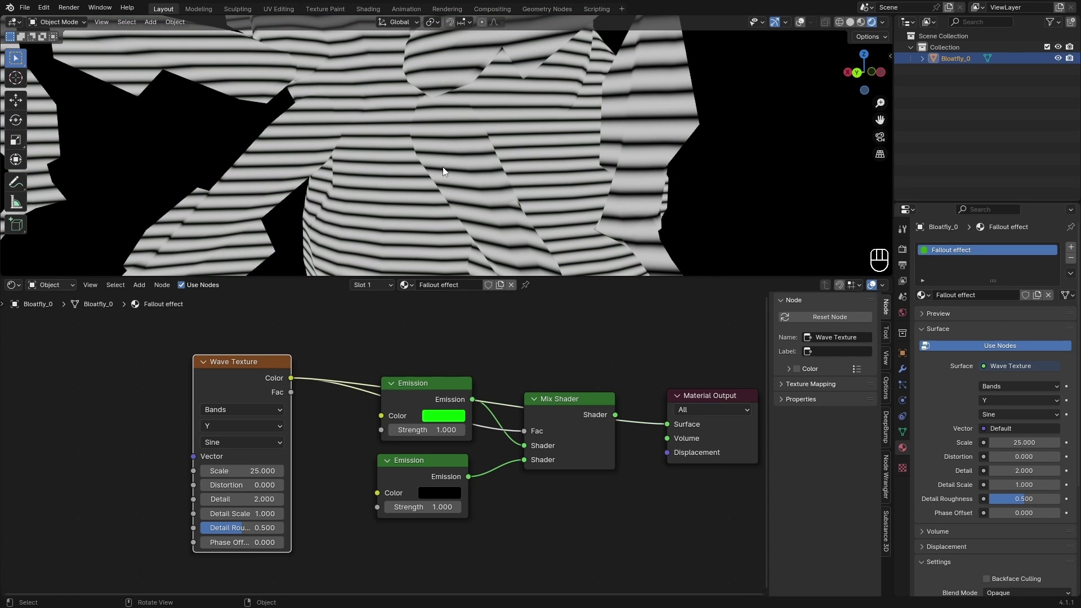
pyautogui.keyDown('ctrl'); pyautogui.keyDown('shift'); pyautogui.click(562, 403); pyautogui.keyUp('shift'); pyautogui.keyUp('ctrl')
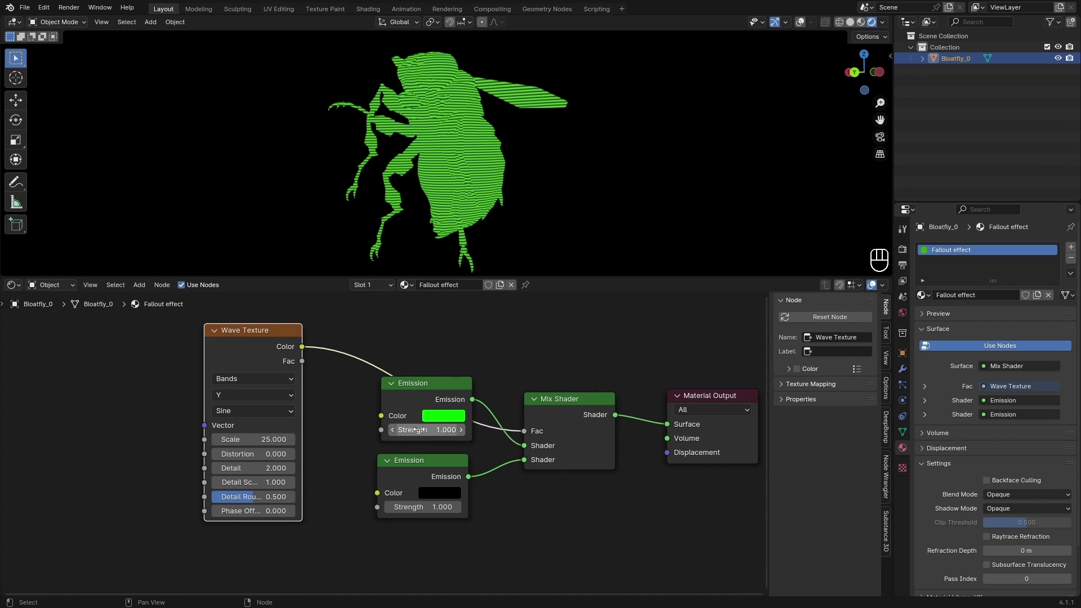
pyautogui.click(415, 429)
pyautogui.press('Return')
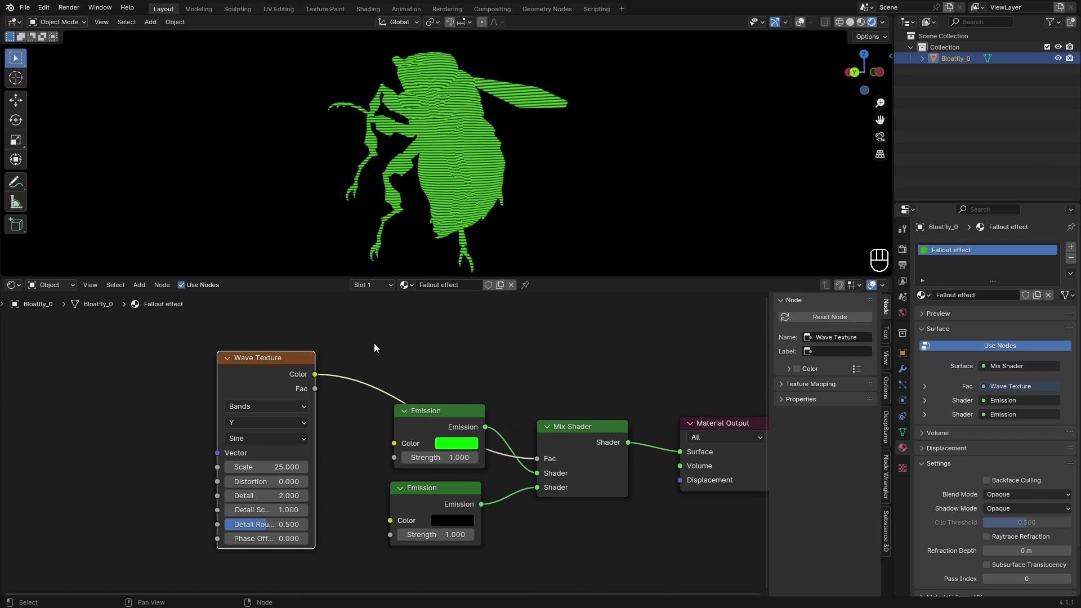
# Add a Fresnel node above the Wave Texture and preview its effect from several sides of the model
pyautogui.press('Home')
pyautogui.hotkey('shift', 'a')
pyautogui.write('g')
pyautogui.press('BackSpace')
pyautogui.write('fr')
pyautogui.press('Return')
pyautogui.click(338, 299)
pyautogui.moveTo(397, 323); pyautogui.dragTo(322, 325)
pyautogui.keyDown('ctrl'); pyautogui.keyDown('shift'); pyautogui.click(324, 328); pyautogui.keyUp('shift'); pyautogui.keyUp('ctrl')
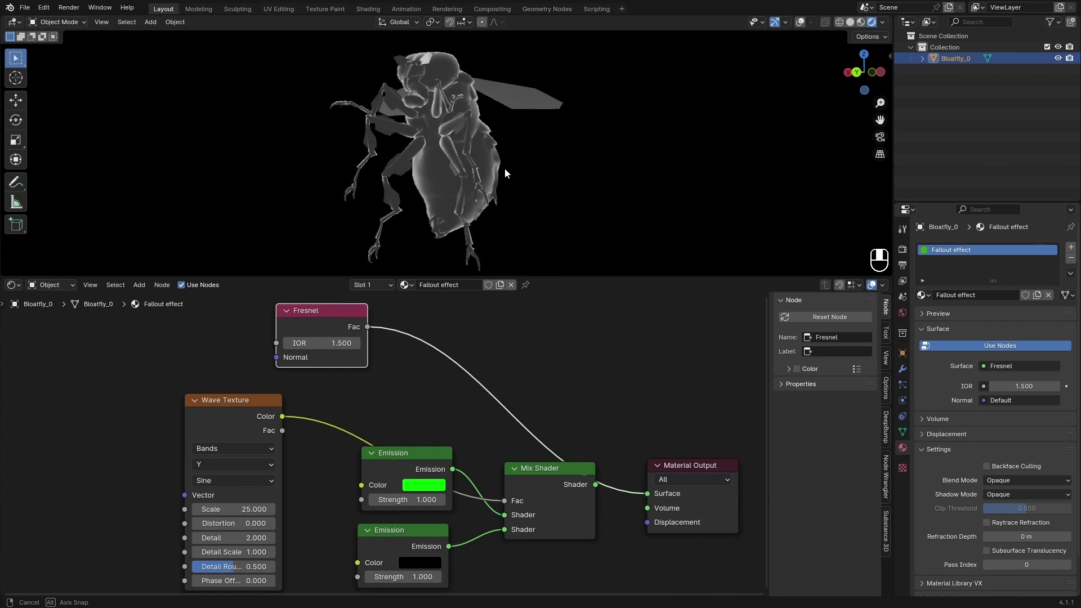
pyautogui.moveTo(473, 150); pyautogui.dragTo(631, 175, button='middle')
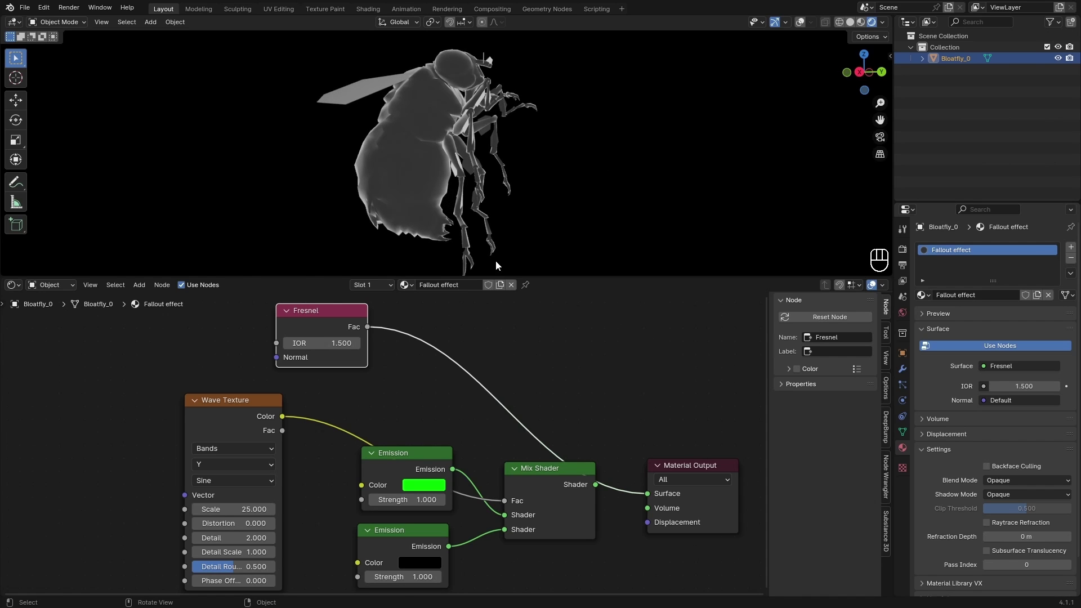
pyautogui.moveTo(532, 173); pyautogui.dragTo(518, 195, button='middle')
# Spread out the node graph, moving the Fresnel and the wave, emission and mix nodes away from the Material Output
pyautogui.moveTo(315, 315); pyautogui.dragTo(229, 305)
pyautogui.scroll(-4, 231, 335)
pyautogui.moveTo(163, 366); pyautogui.dragTo(450, 489)
pyautogui.moveTo(432, 446); pyautogui.dragTo(339, 453)
pyautogui.click(357, 412)
pyautogui.moveTo(357, 412); pyautogui.dragTo(508, 402, button='middle')
# Try different Fresnel IOR values and settle on 1.340
pyautogui.scroll(3, 501, 403)
pyautogui.hotkey('ctrl', 'z')
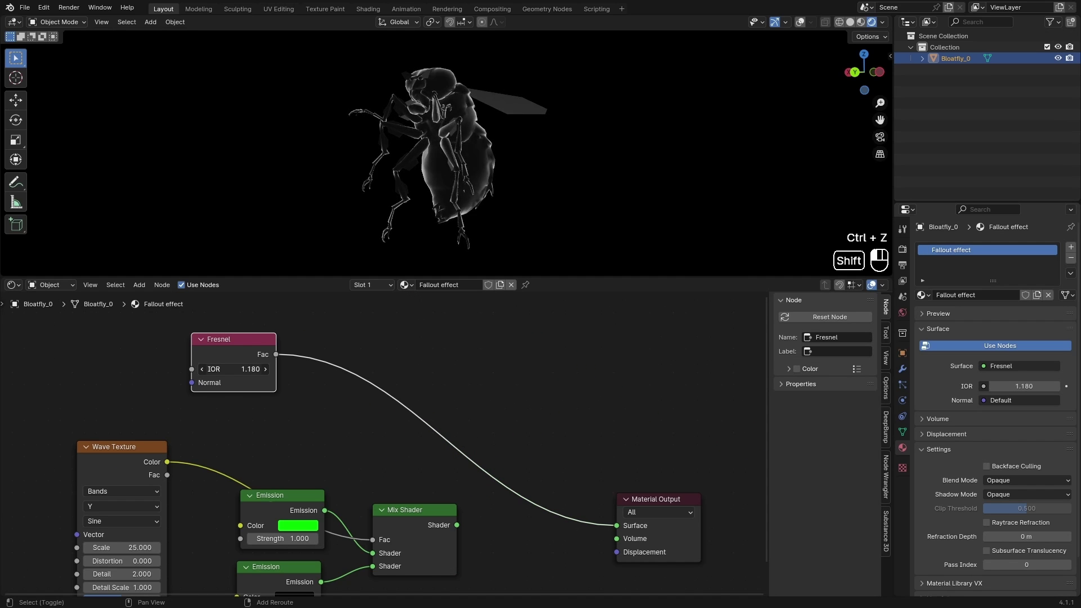
pyautogui.keyDown('shift'); pyautogui.moveTo(234, 369); pyautogui.dragTo(261, 369); pyautogui.keyUp('shift')
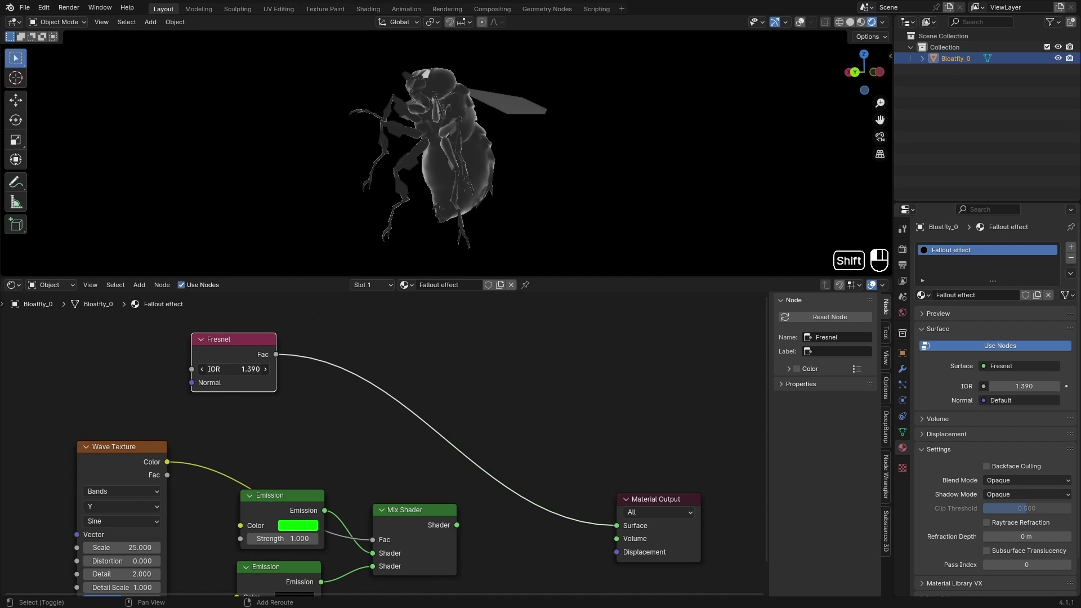
pyautogui.hotkey('ctrl', 'z')
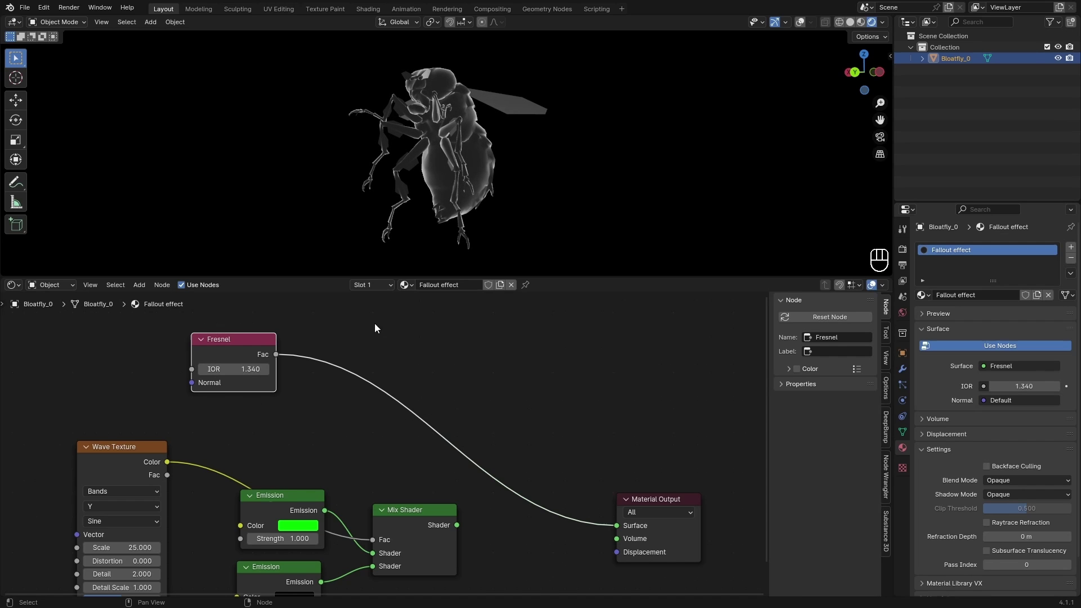
# Insert a Color Ramp after the Fresnel, with its black stop at 0.023, white stop pulled inward, and the Fresnel IOR at 1.430
pyautogui.click(343, 339)
pyautogui.hotkey('shift', 'a')
pyautogui.write('colo')
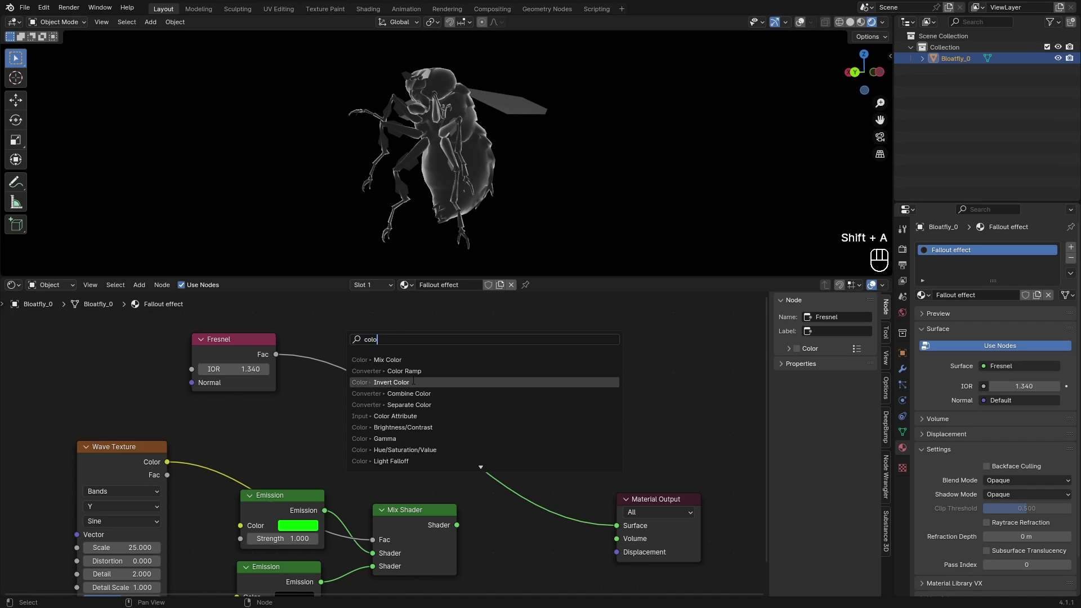
pyautogui.click(388, 371)
pyautogui.click(304, 323)
pyautogui.moveTo(343, 396); pyautogui.dragTo(334, 393)
pyautogui.moveTo(460, 397); pyautogui.dragTo(415, 394)
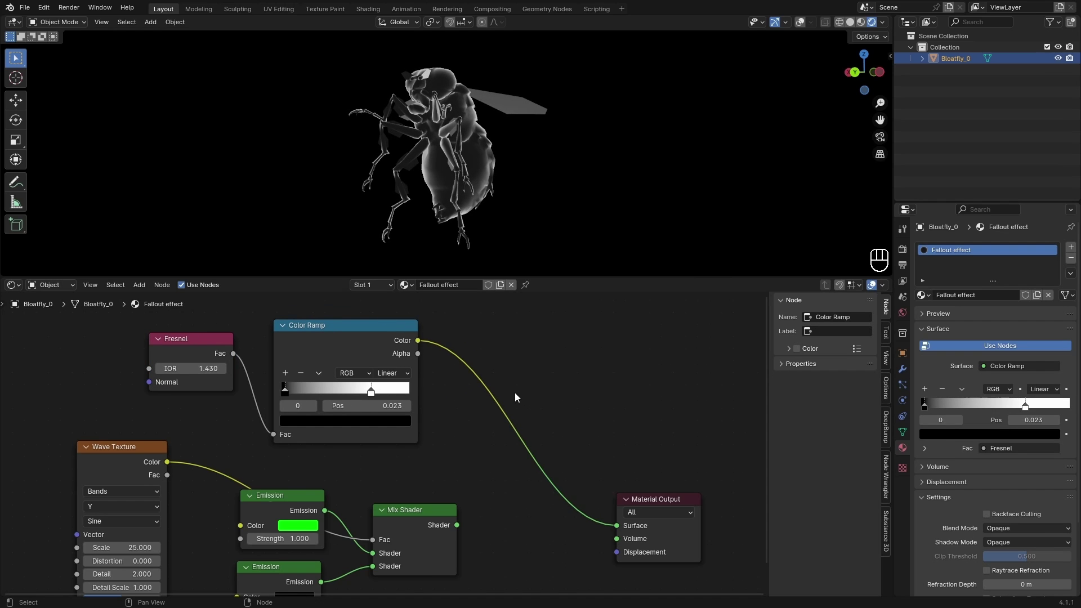
# Move the two Emission nodes and the Mix Shader nearer the Material Output and preview the Wave Texture on the model
pyautogui.moveTo(500, 409); pyautogui.dragTo(570, 421, button='middle')
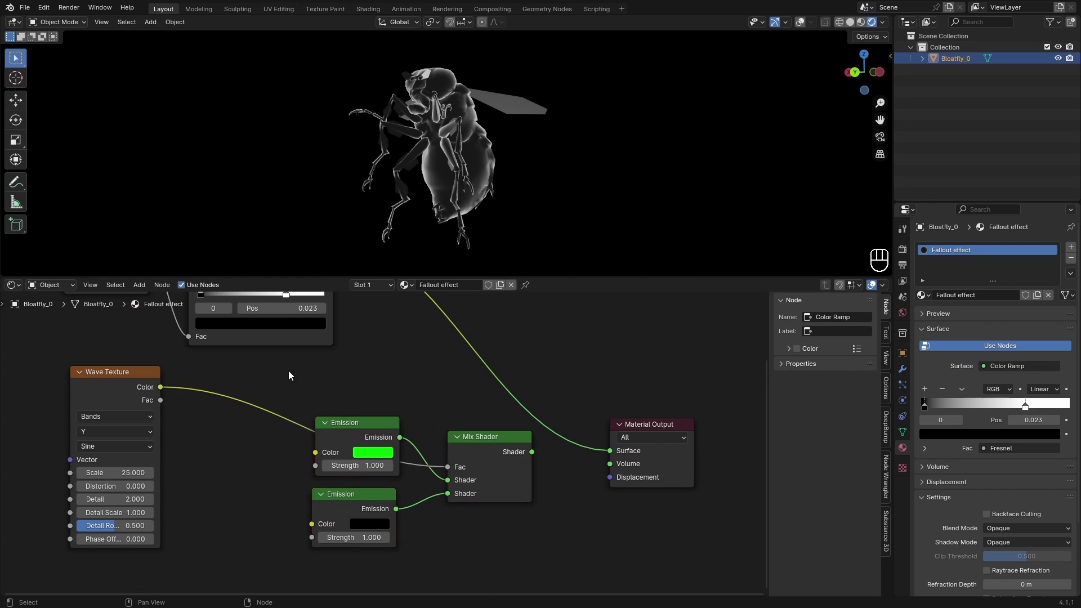
pyautogui.moveTo(289, 372); pyautogui.dragTo(364, 438, button='middle')
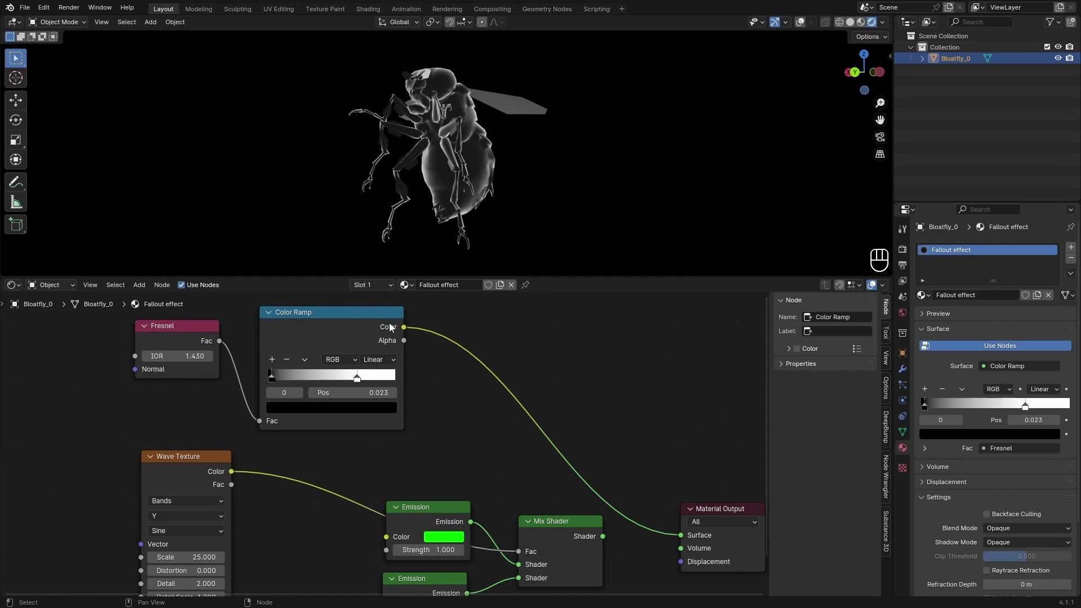
pyautogui.keyDown('ctrl'); pyautogui.keyDown('shift'); pyautogui.click(194, 472); pyautogui.keyUp('shift'); pyautogui.keyUp('ctrl')
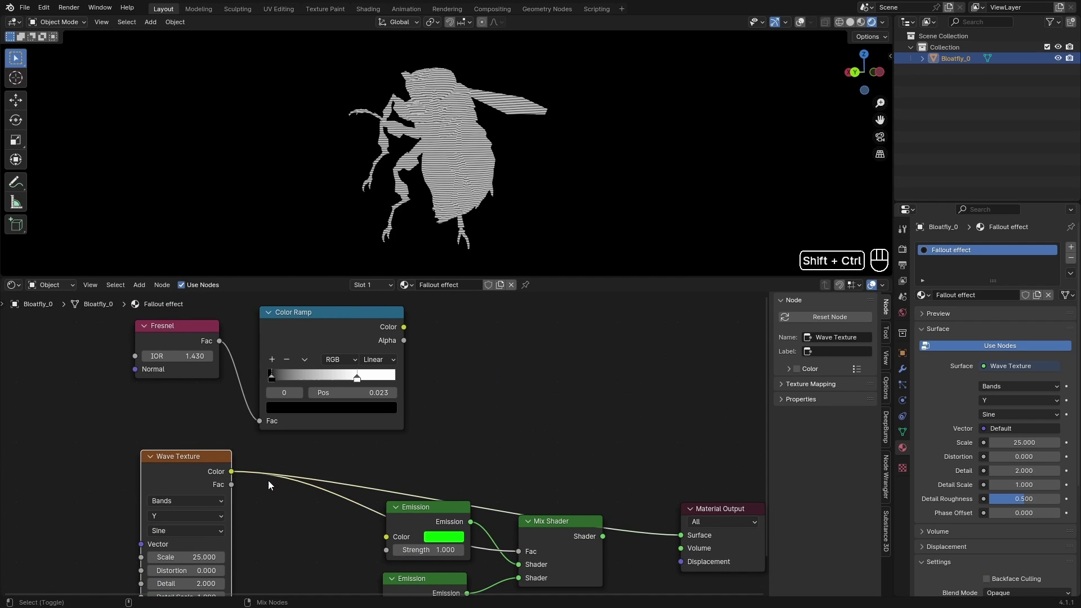
pyautogui.moveTo(454, 471); pyautogui.dragTo(444, 467, button='middle')
pyautogui.scroll(-1, 443, 467)
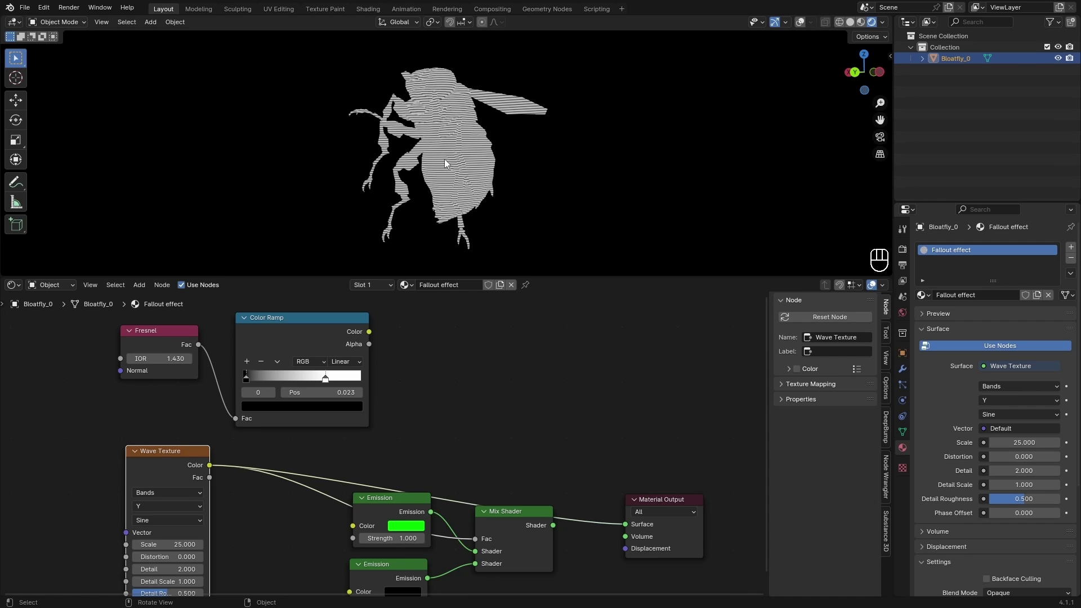
pyautogui.moveTo(363, 589); pyautogui.dragTo(342, 515, button='middle')
pyautogui.moveTo(397, 347); pyautogui.dragTo(430, 393, button='middle')
pyautogui.moveTo(380, 494); pyautogui.dragTo(412, 505, button='middle')
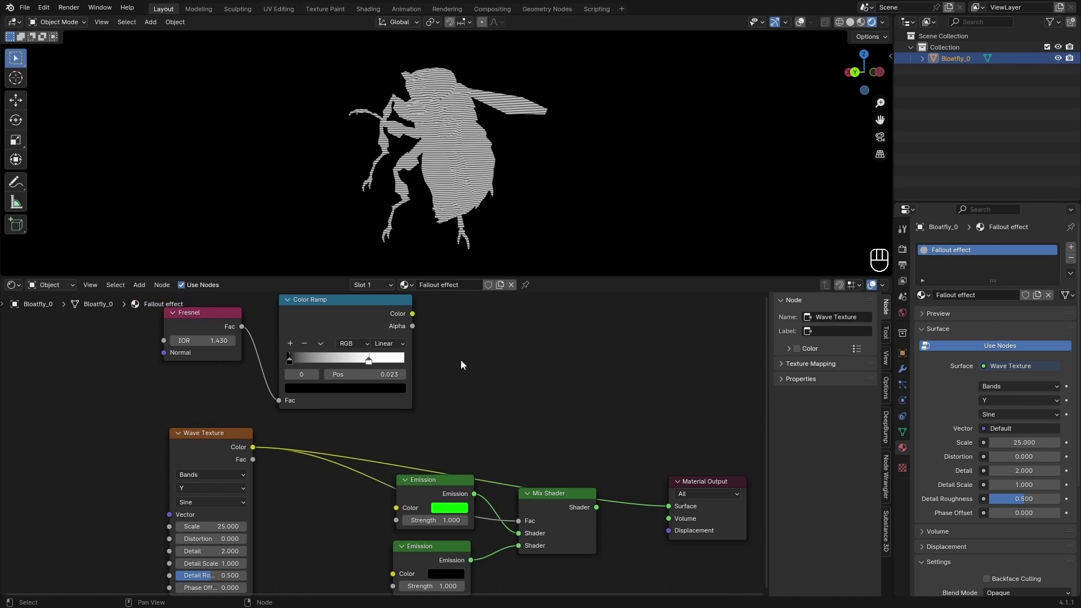
# Insert a Math node on the link between the Wave Texture and the Material Output
pyautogui.hotkey('shift', 'a')
pyautogui.write('math')
pyautogui.press('Return')
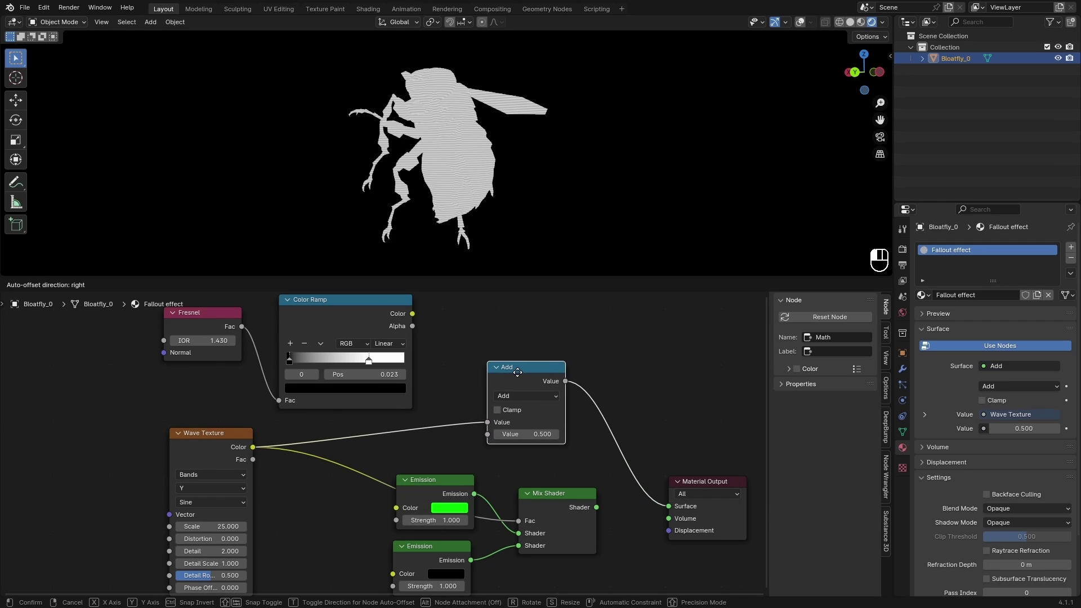
pyautogui.click(502, 372)
# Connect the Color Ramp's Color to the Math node's second Value and set the operation to Multiply
pyautogui.moveTo(359, 377); pyautogui.dragTo(353, 393, button='middle')
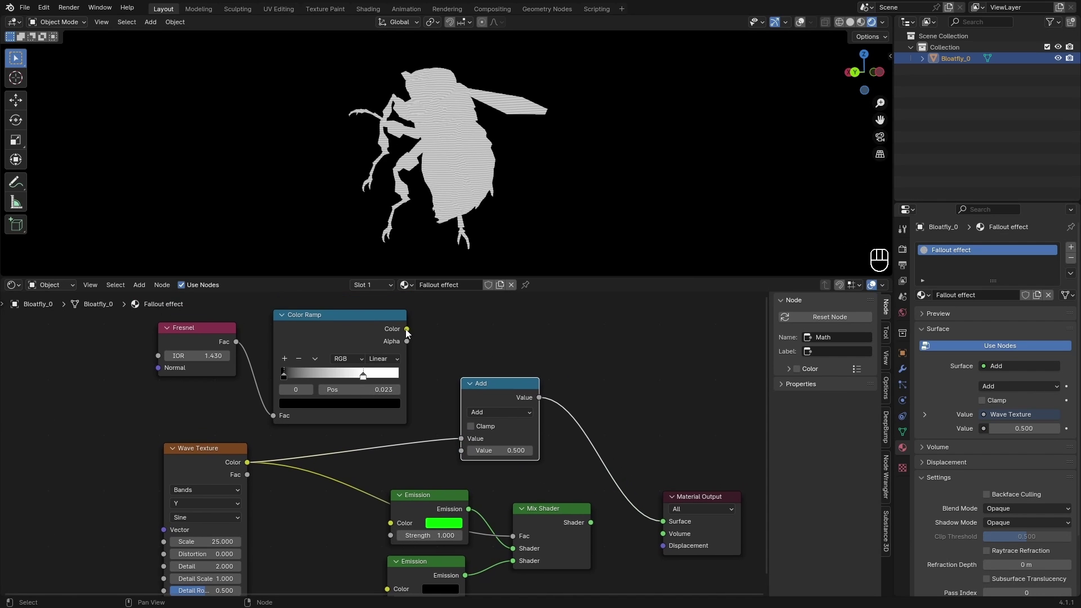
pyautogui.moveTo(407, 331); pyautogui.dragTo(464, 449)
pyautogui.click(499, 412)
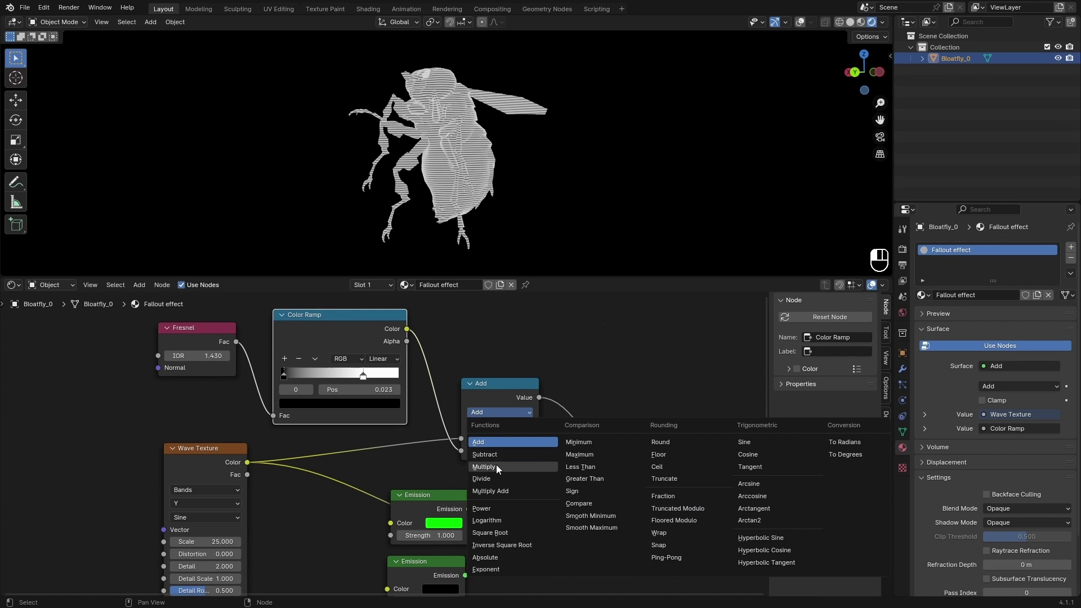
pyautogui.click(495, 466)
# Connect the Multiply value to the Mix Shader's Fac, preview the mix, and swap the Emissions so green feeds the second shader input
pyautogui.moveTo(494, 431); pyautogui.dragTo(447, 375, button='middle')
pyautogui.moveTo(435, 340); pyautogui.dragTo(463, 469)
pyautogui.keyDown('ctrl'); pyautogui.keyDown('shift'); pyautogui.click(464, 469); pyautogui.keyUp('shift'); pyautogui.keyUp('ctrl')
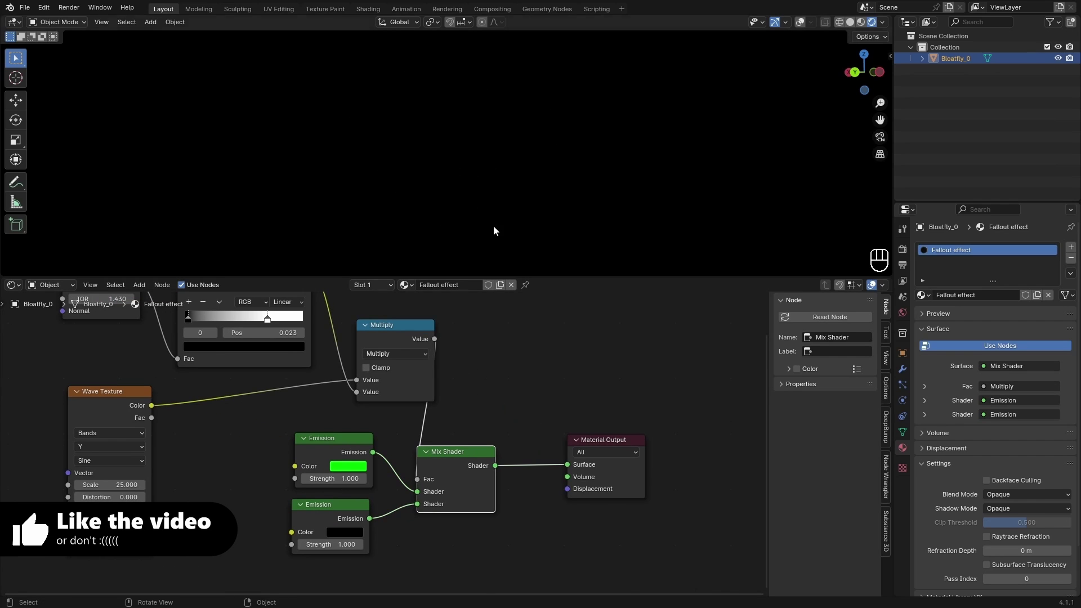
pyautogui.moveTo(339, 449); pyautogui.dragTo(328, 581)
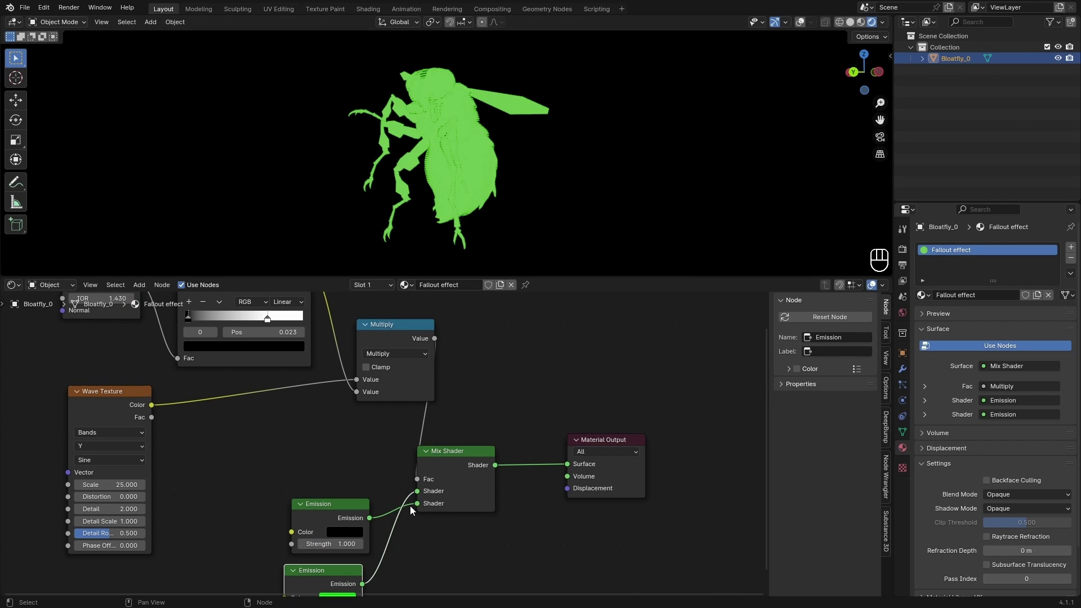
pyautogui.hotkey('ctrl', 'z')
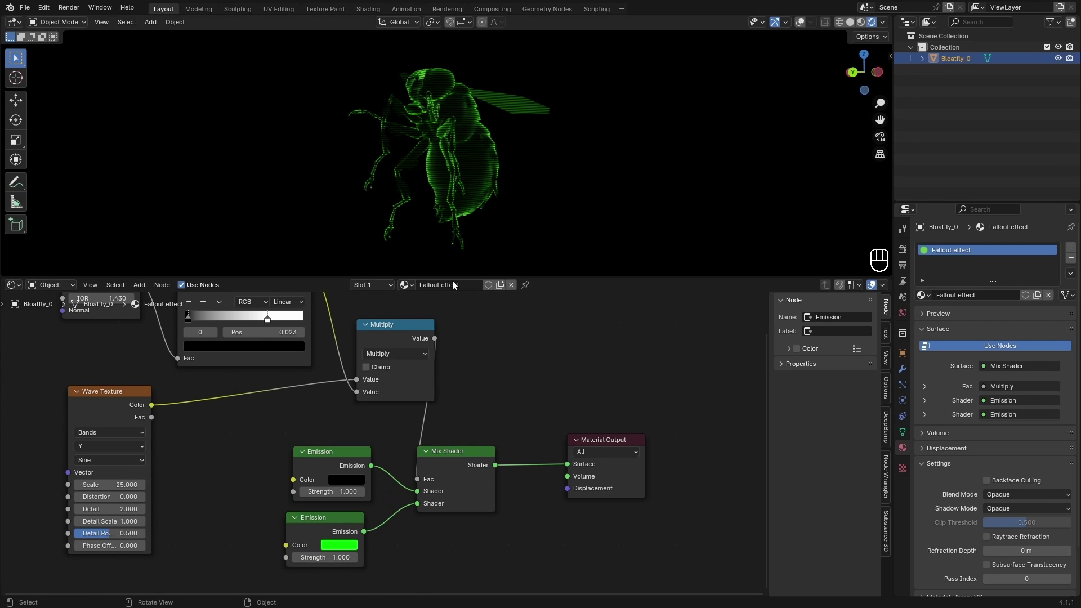
# Set the Fresnel IOR to 1.510 and the green Emission's Strength to 10
pyautogui.moveTo(190, 325); pyautogui.dragTo(265, 389, button='middle')
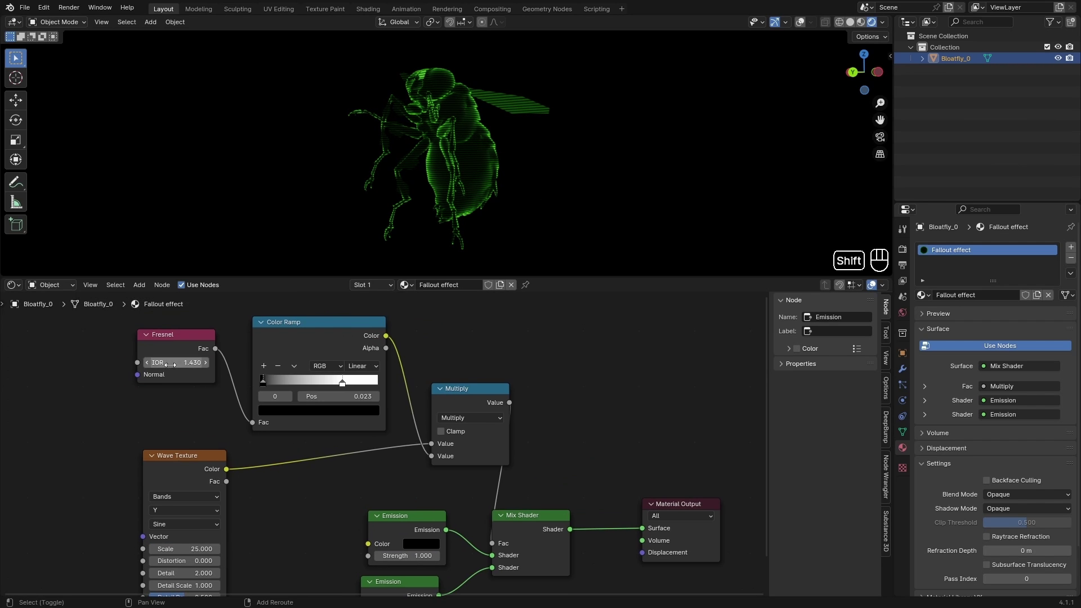
pyautogui.keyDown('shift'); pyautogui.moveTo(186, 362); pyautogui.dragTo(179, 362); pyautogui.keyUp('shift')
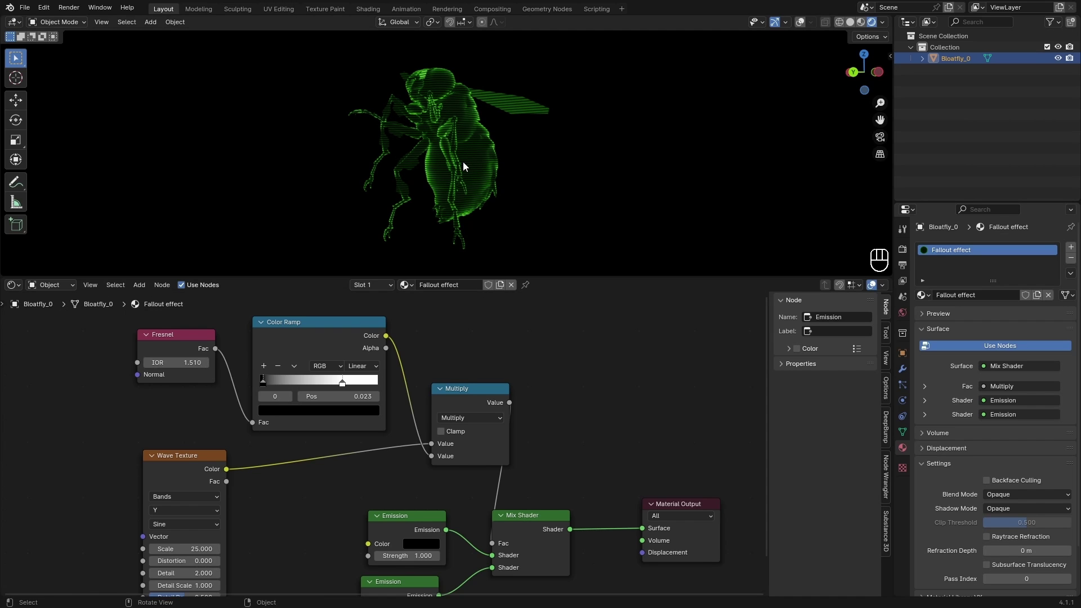
pyautogui.moveTo(413, 489); pyautogui.dragTo(389, 413, button='middle')
pyautogui.keyDown('shift'); pyautogui.moveTo(372, 547); pyautogui.dragTo(836, 547); pyautogui.keyUp('shift')
pyautogui.keyDown('shift'); pyautogui.moveTo(445, 546); pyautogui.dragTo(430, 555); pyautogui.keyUp('shift')
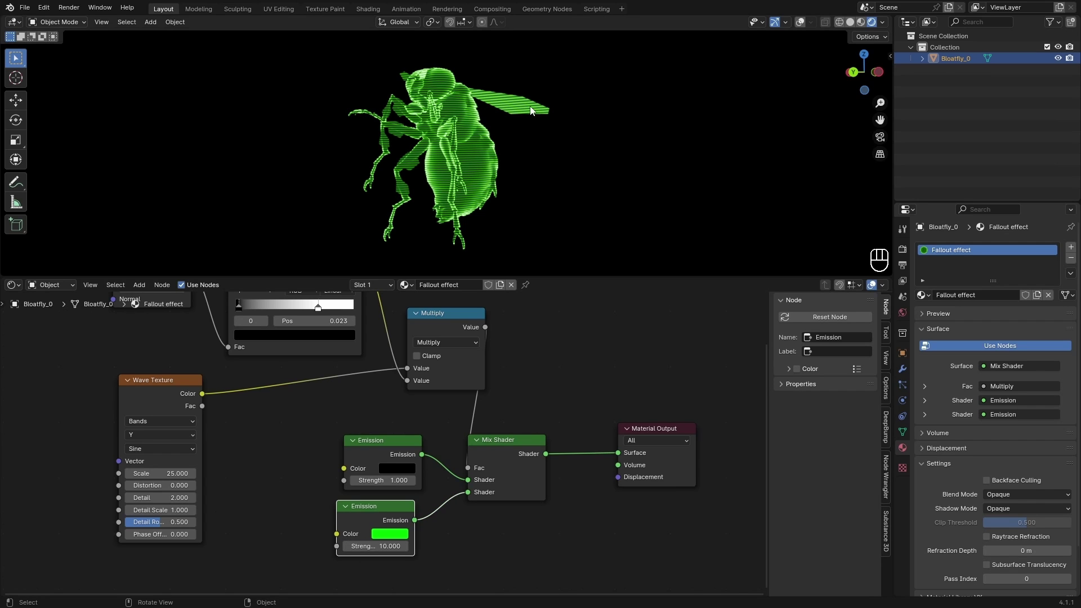
# Set the Fresnel IOR to 1.430 and check the glow on the model
pyautogui.moveTo(348, 367); pyautogui.dragTo(344, 446, button='middle')
pyautogui.moveTo(150, 366)
pyautogui.keyDown('shift'); pyautogui.mouseDown()
pyautogui.moveTo(96, 367)
pyautogui.moveTo(156, 366)
pyautogui.mouseUp(); pyautogui.keyUp('shift')
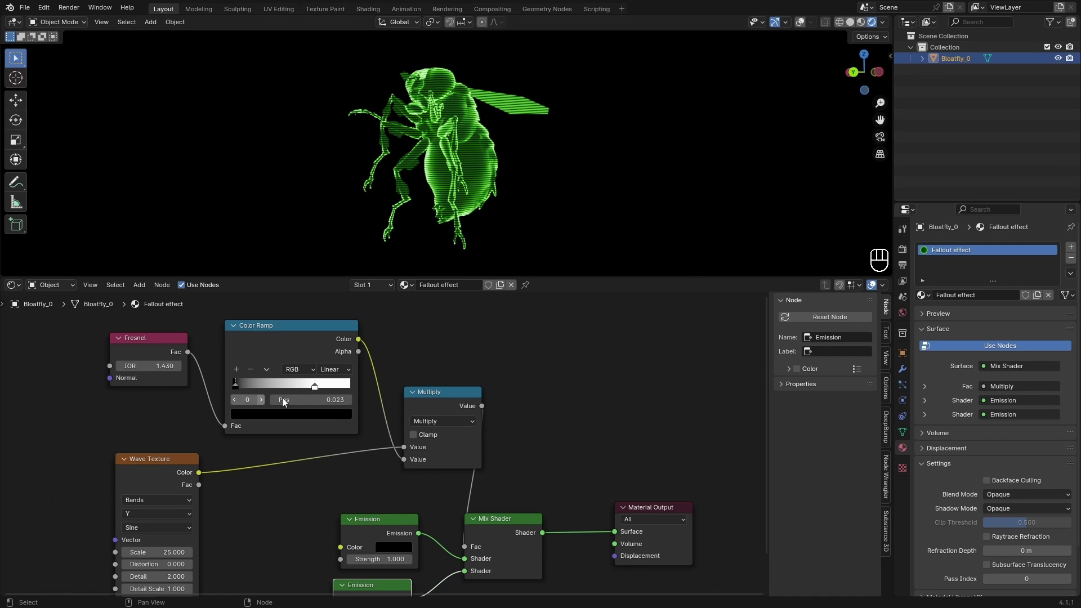
pyautogui.moveTo(532, 199); pyautogui.dragTo(490, 173, button='middle')
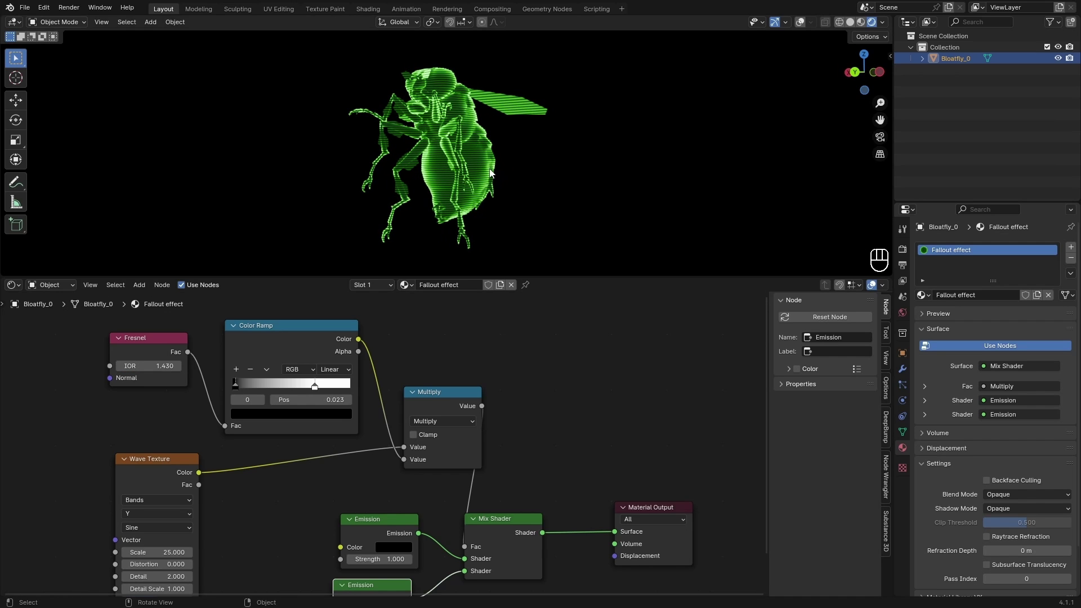
# Enable Bloom in the EEVEE render settings and inspect the glowing model
pyautogui.click(902, 249)
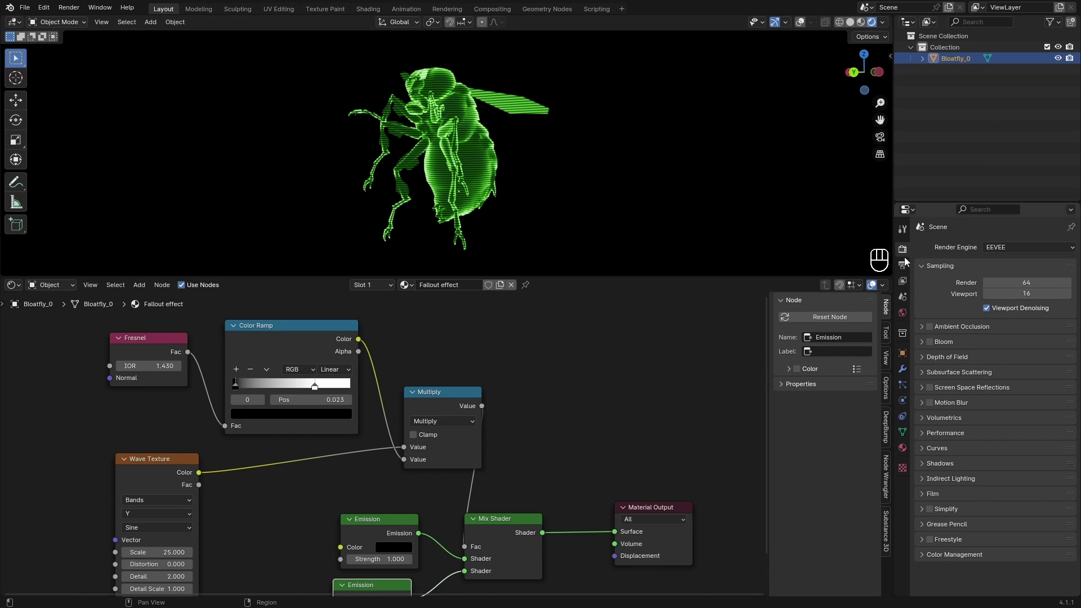
pyautogui.click(929, 342)
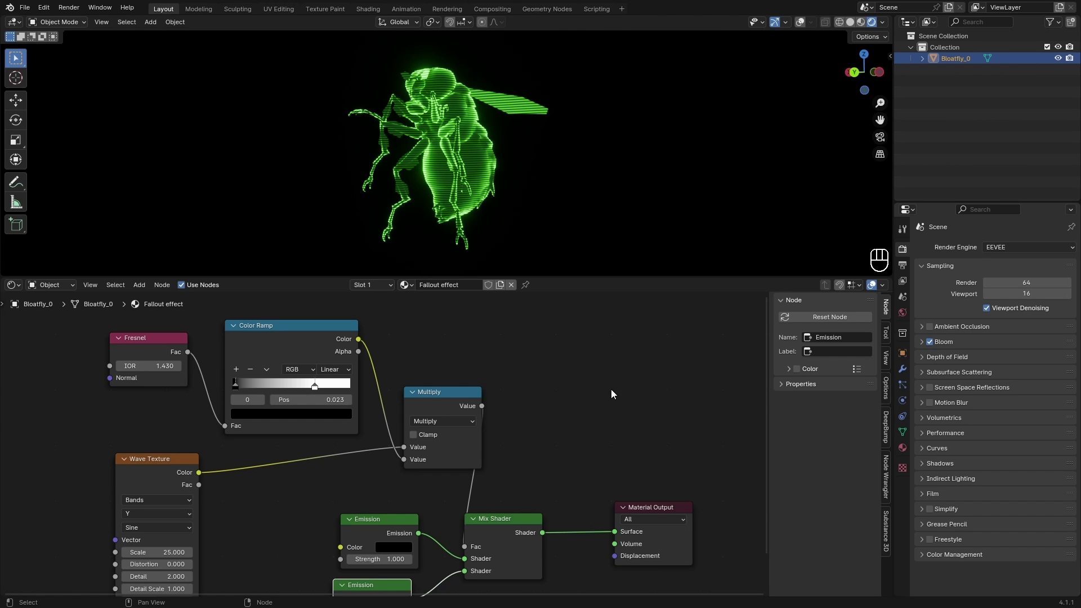
pyautogui.moveTo(340, 184); pyautogui.dragTo(475, 173, button='middle')
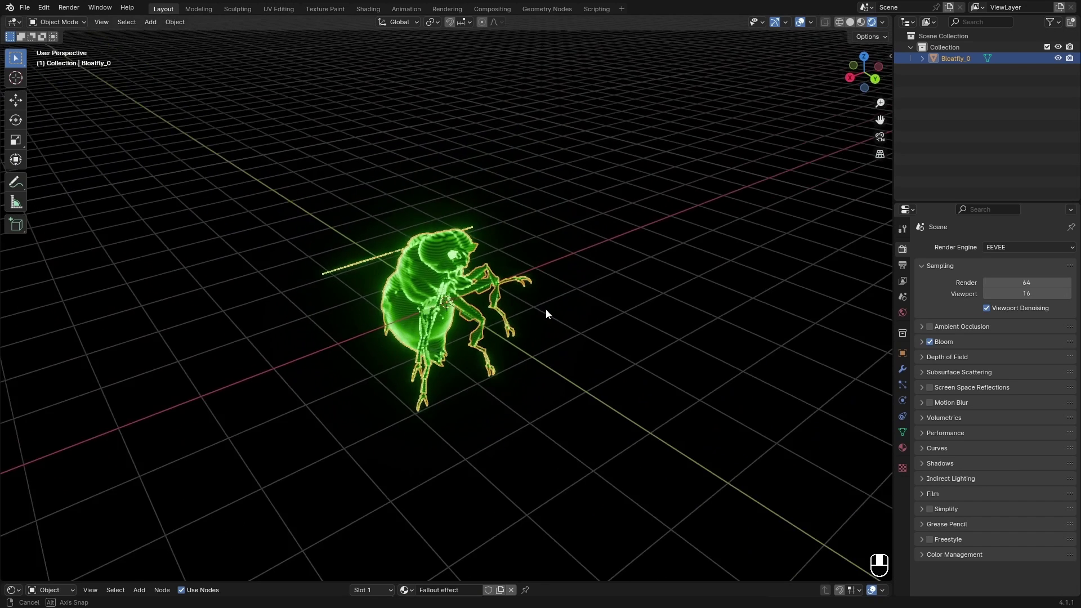
# Add a camera to the scene and clear its location and rotation
pyautogui.hotkey('shift', 'a')
pyautogui.click(501, 485)
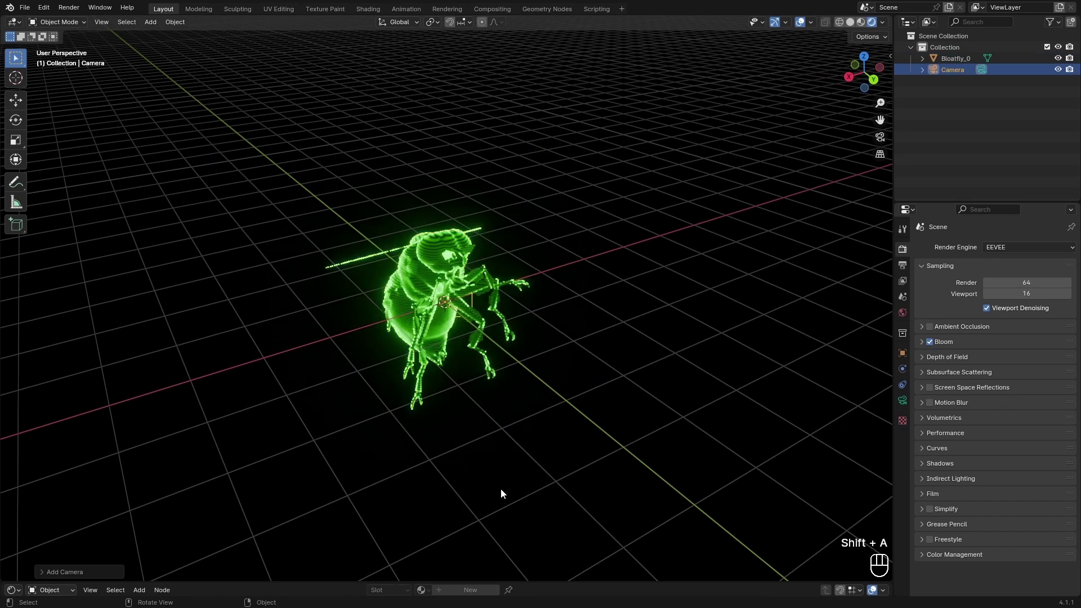
pyautogui.moveTo(501, 484); pyautogui.dragTo(402, 354, button='middle')
pyautogui.hotkey('alt', 'g')
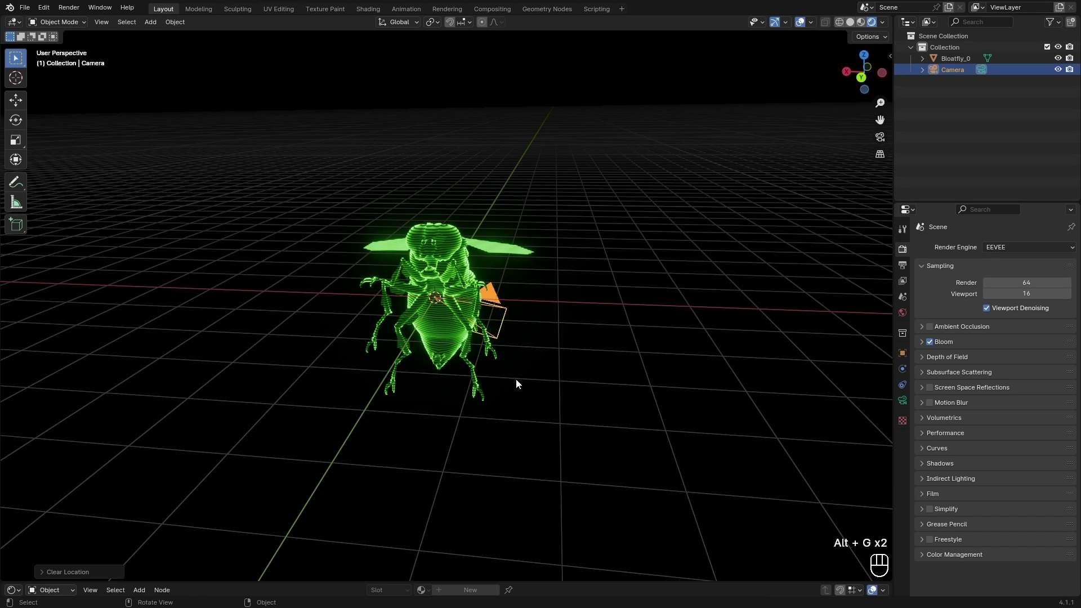
pyautogui.hotkey('alt', 'r')
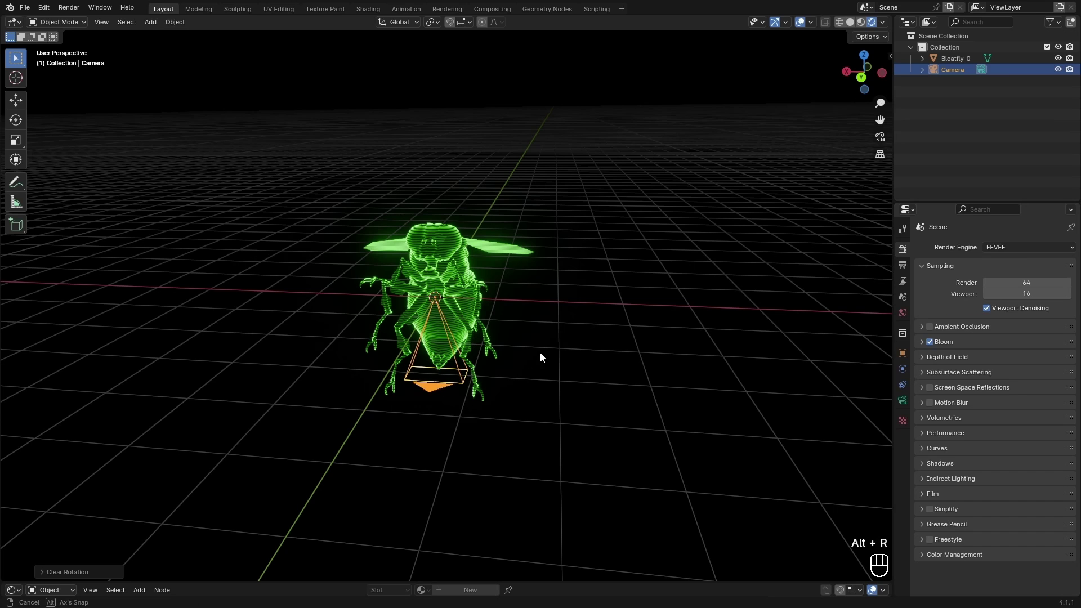
# Rotate the camera around the X axis until it points horizontally
pyautogui.moveTo(539, 352); pyautogui.dragTo(437, 357, button='middle')
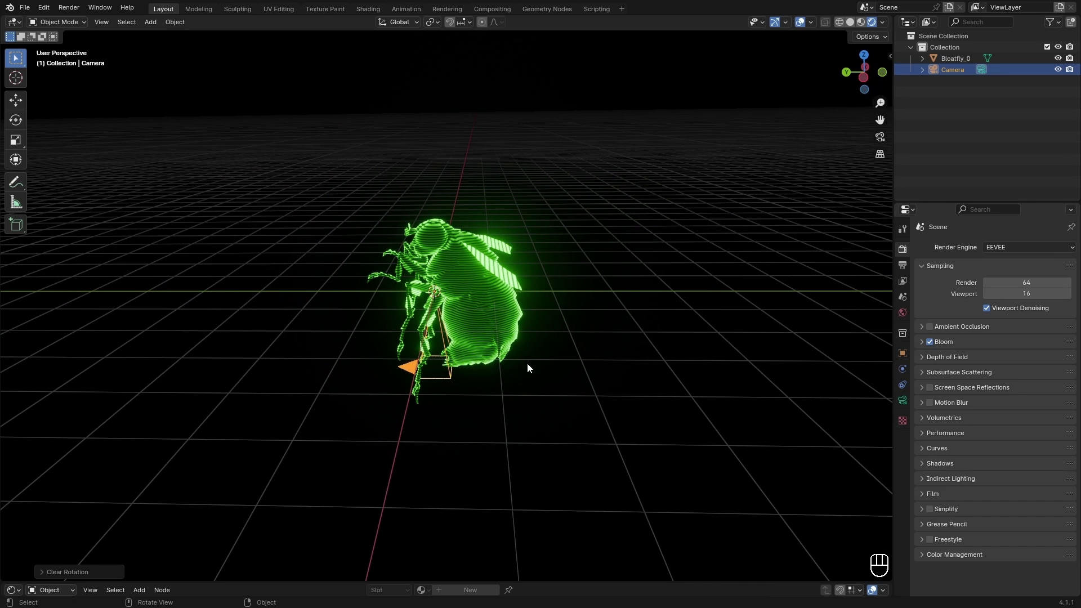
pyautogui.press('r')
pyautogui.press('x')
pyautogui.click(448, 349)
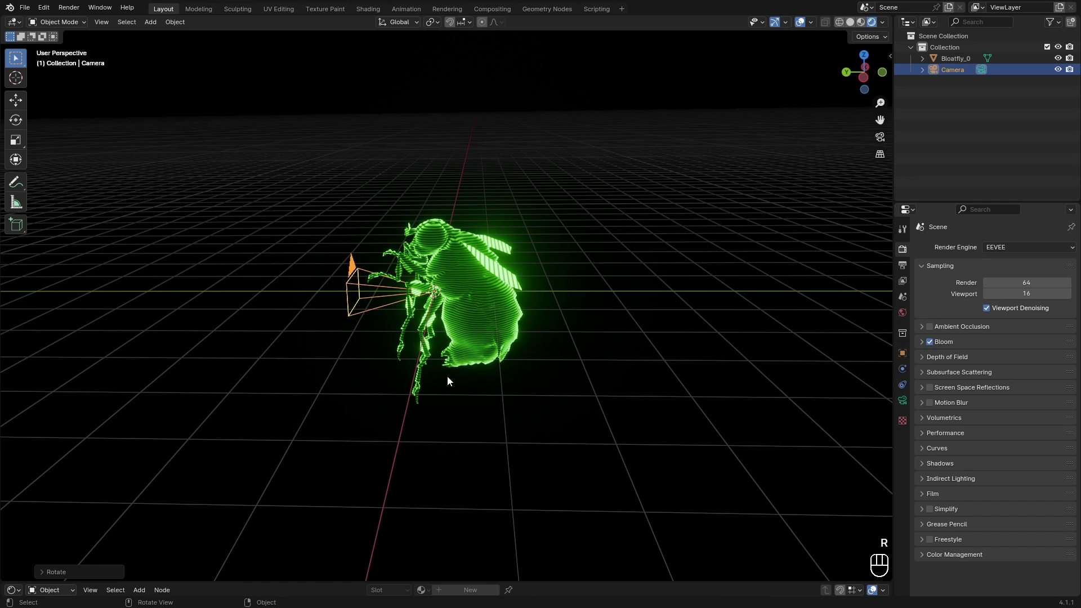
# Rotate the camera around the global Z axis with angle snapping so it points along Y toward the Bloatfly's front
pyautogui.moveTo(449, 341); pyautogui.dragTo(551, 355, button='middle')
pyautogui.press('r')
pyautogui.press('z')
pyautogui.press('ctrl')
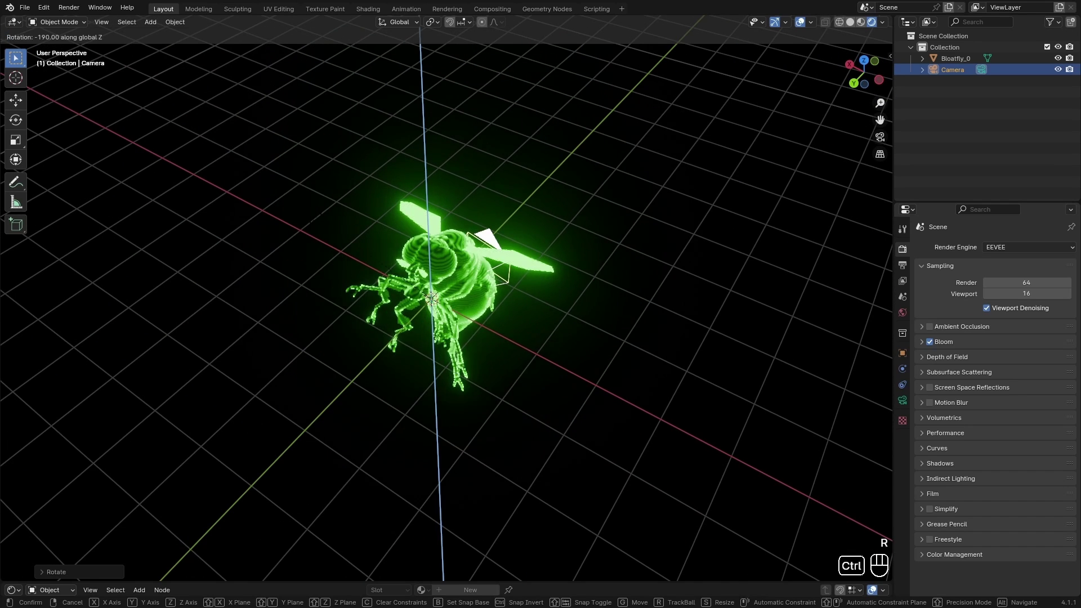
pyautogui.keyDown('ctrl'); pyautogui.click(332, 237); pyautogui.keyUp('ctrl')
# Move the camera along the global Y axis to a position out in front of the Bloatfly
pyautogui.press('g')
pyautogui.press('y')
pyautogui.keyDown('ctrl'); pyautogui.click(194, 394); pyautogui.keyUp('ctrl')
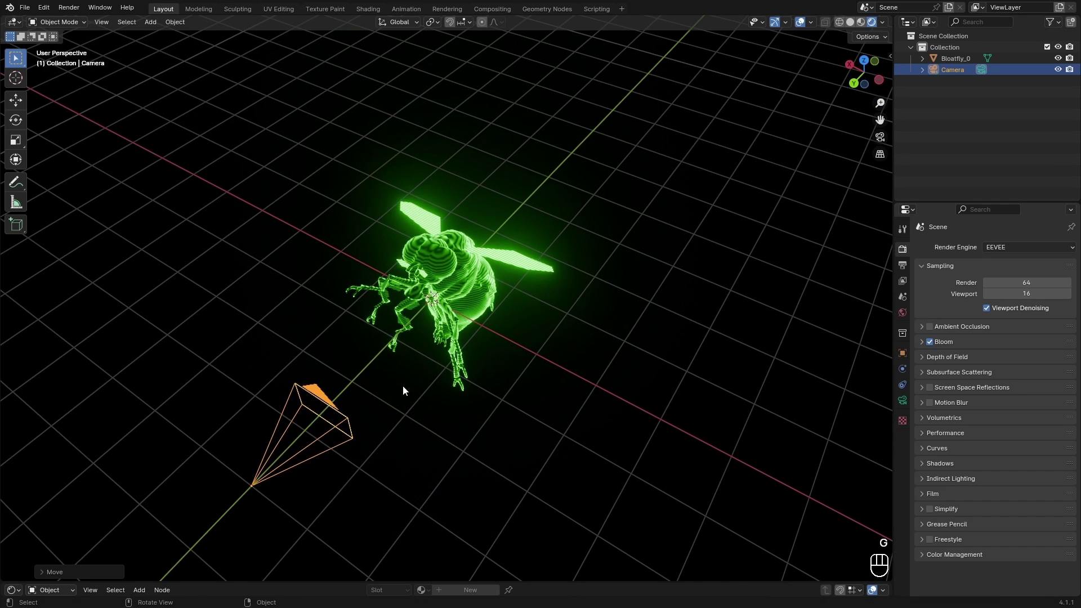
pyautogui.moveTo(455, 295); pyautogui.dragTo(506, 246, button='middle')
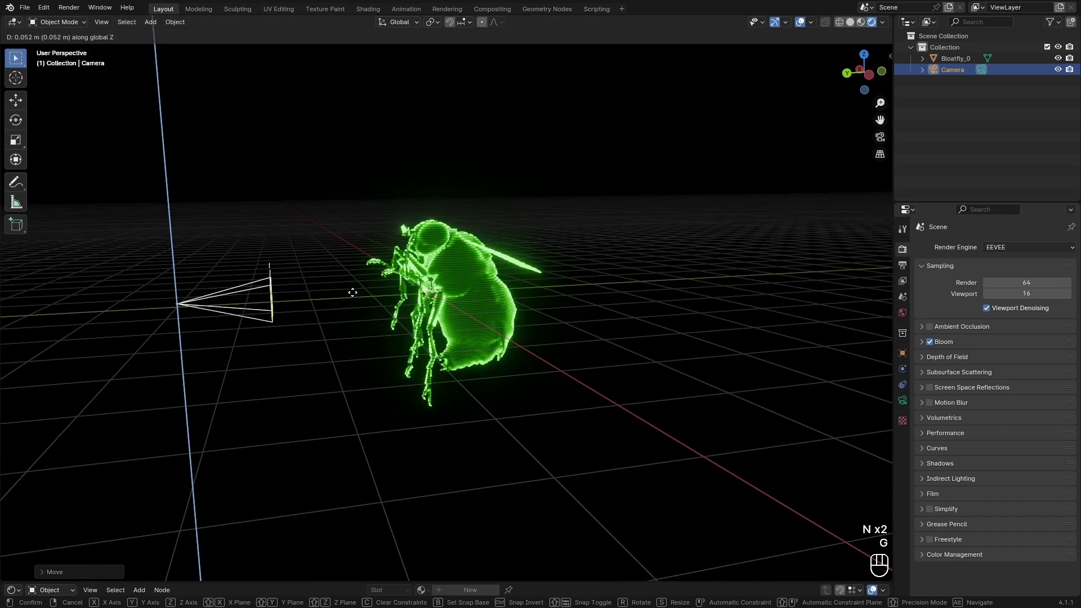
pyautogui.rightClick(355, 279)
pyautogui.moveTo(355, 279); pyautogui.dragTo(442, 289, button='middle')
pyautogui.press('g')
pyautogui.press('y')
pyautogui.click(369, 317)
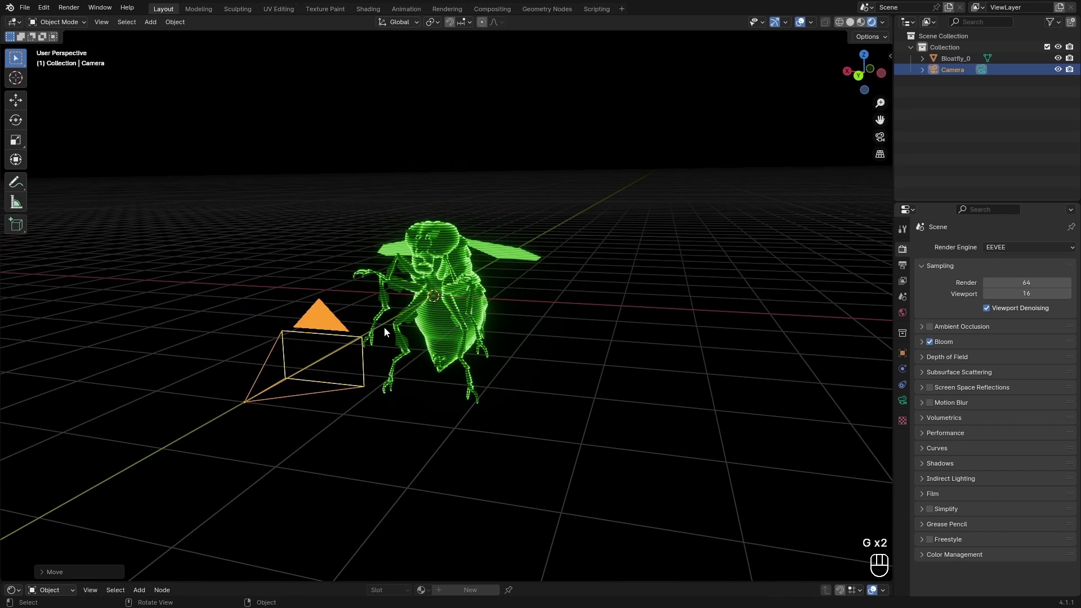
# Search the add-ons for "cam" and enable the Turnaround Camera add-on in the preferences
pyautogui.click(44, 8)
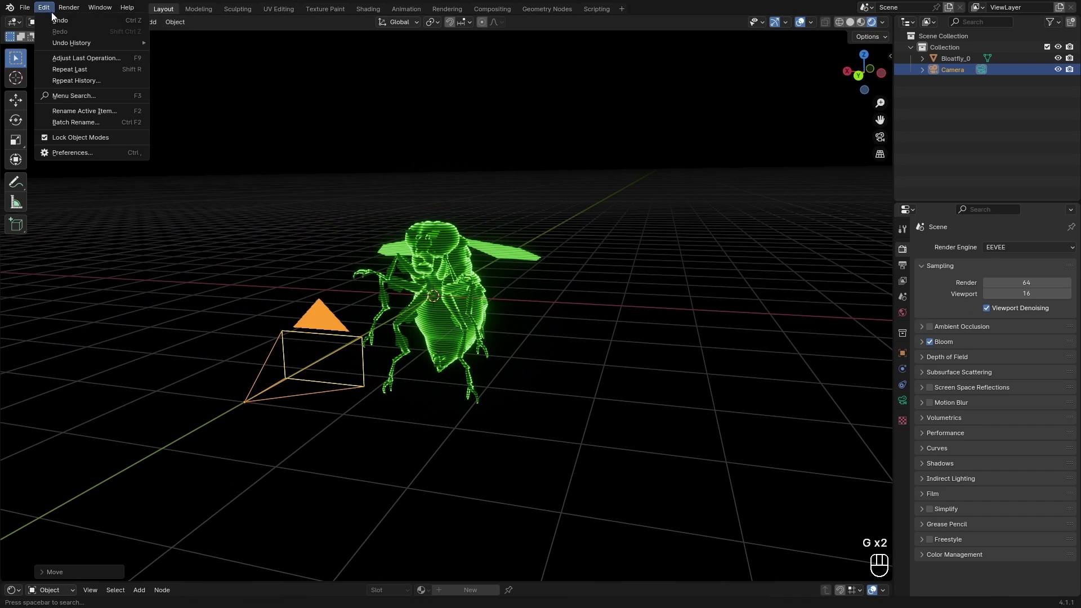
pyautogui.click(66, 154)
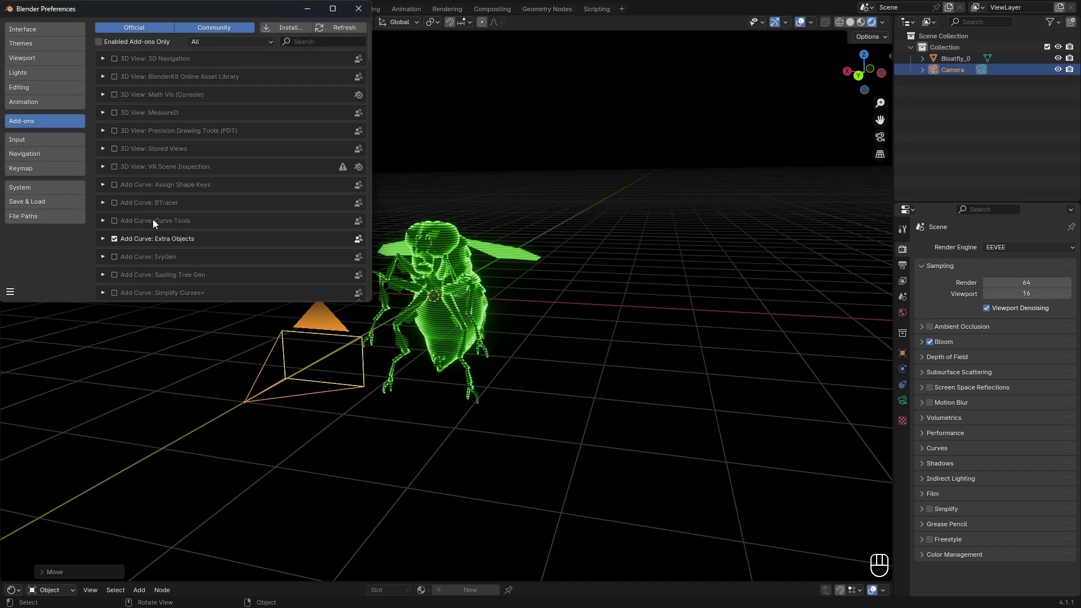
pyautogui.click(307, 42)
pyautogui.write('cam')
pyautogui.press('Return')
pyautogui.click(114, 94)
pyautogui.click(358, 9)
# Create a Turnaround Camera animation around the Bloatfly over frames 1 to 240 with one Z rotation
pyautogui.press('n')
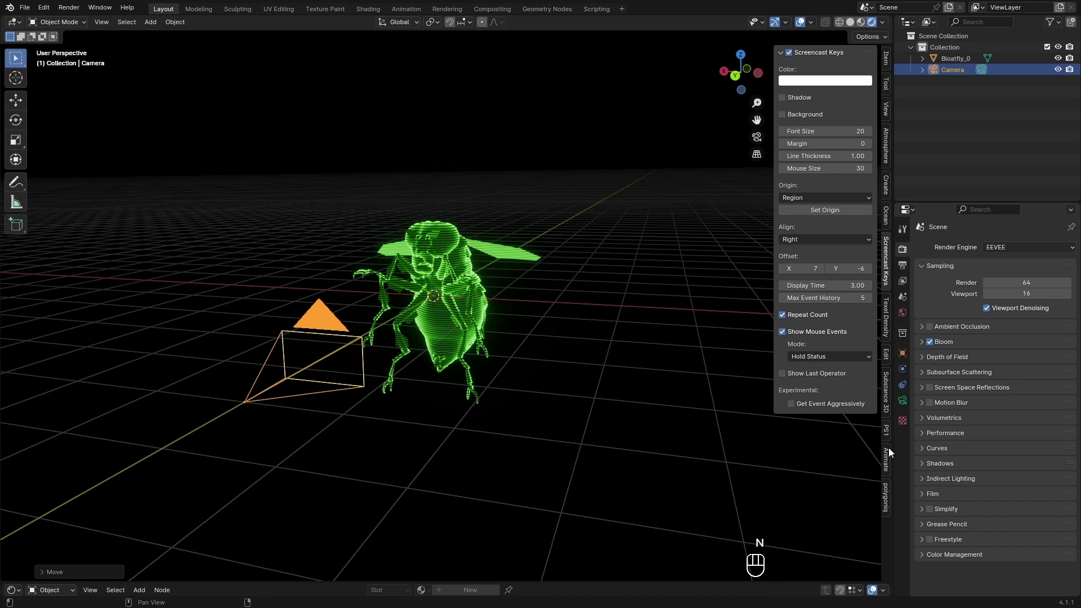
pyautogui.click(887, 461)
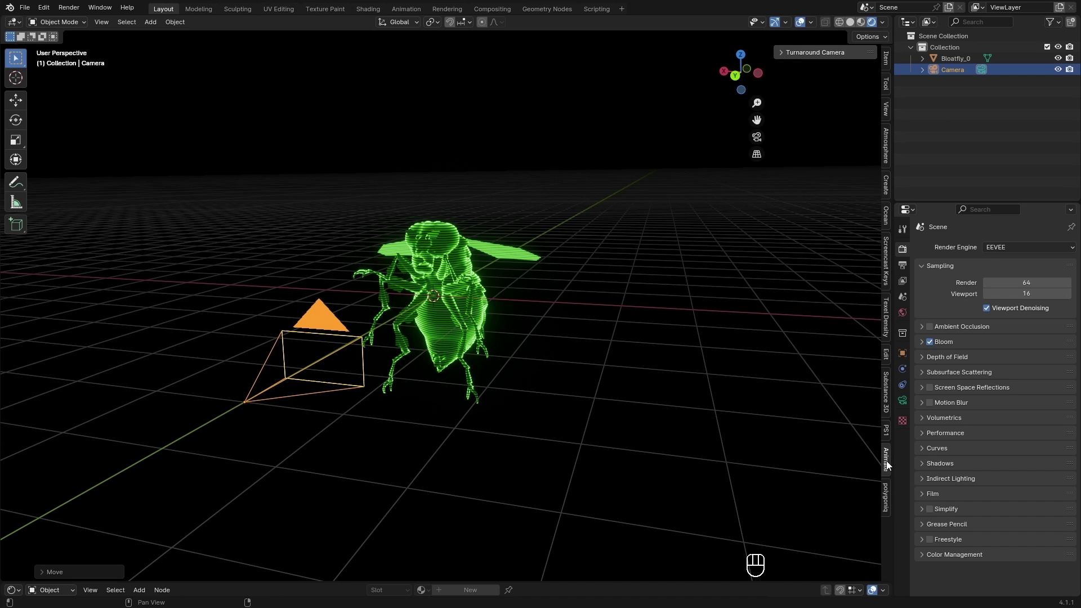
pyautogui.click(781, 55)
pyautogui.click(385, 338)
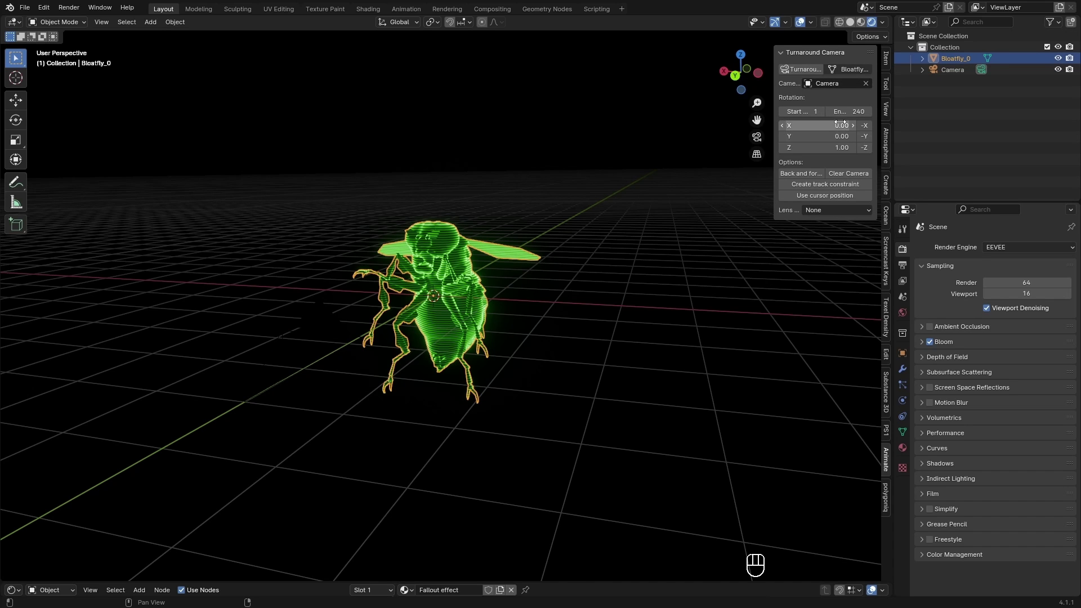
pyautogui.click(800, 174)
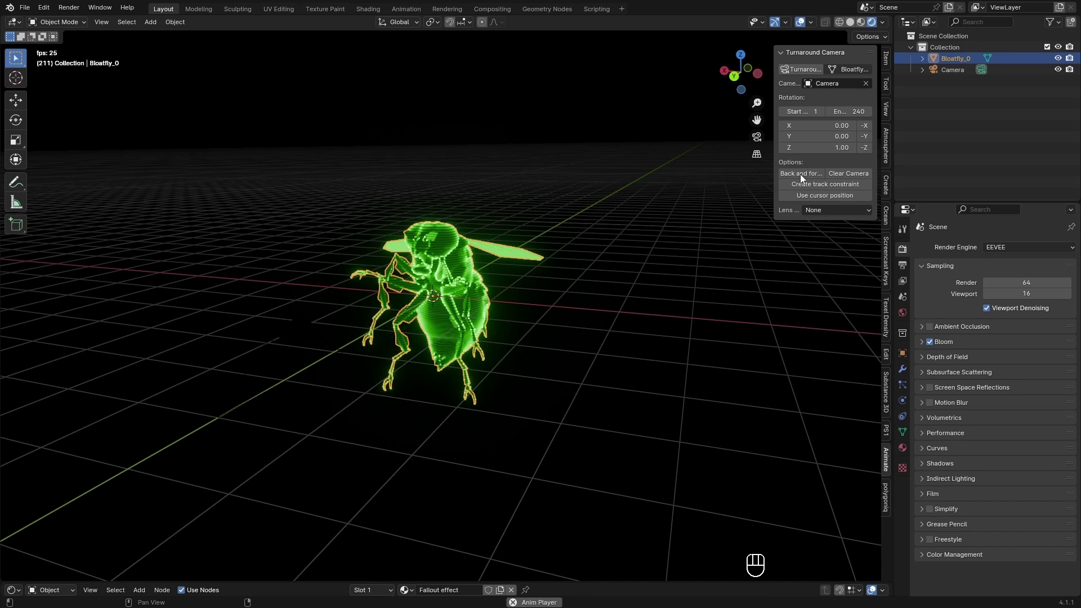
pyautogui.click(799, 69)
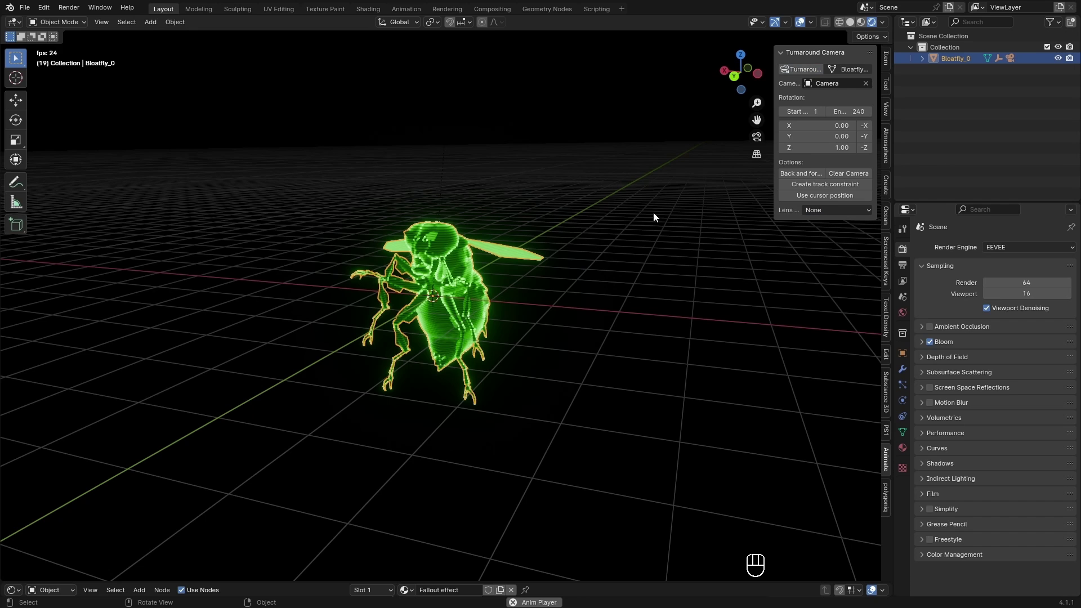
# Turn the lower editor into a Timeline and look at the playing turnaround through the camera
pyautogui.click(12, 590)
pyautogui.click(168, 492)
pyautogui.press('KP_0')
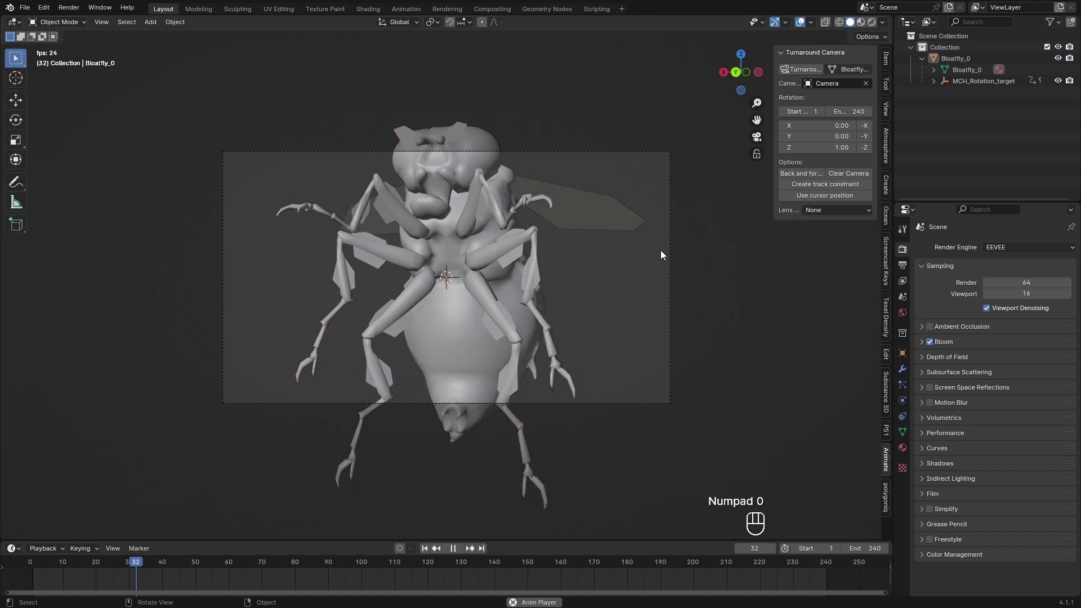
# Select the camera, hide the sidebar, and move the camera back along its local Z axis until the Bloatfly fits the frame
pyautogui.click(670, 251)
pyautogui.press('n')
pyautogui.press('g')
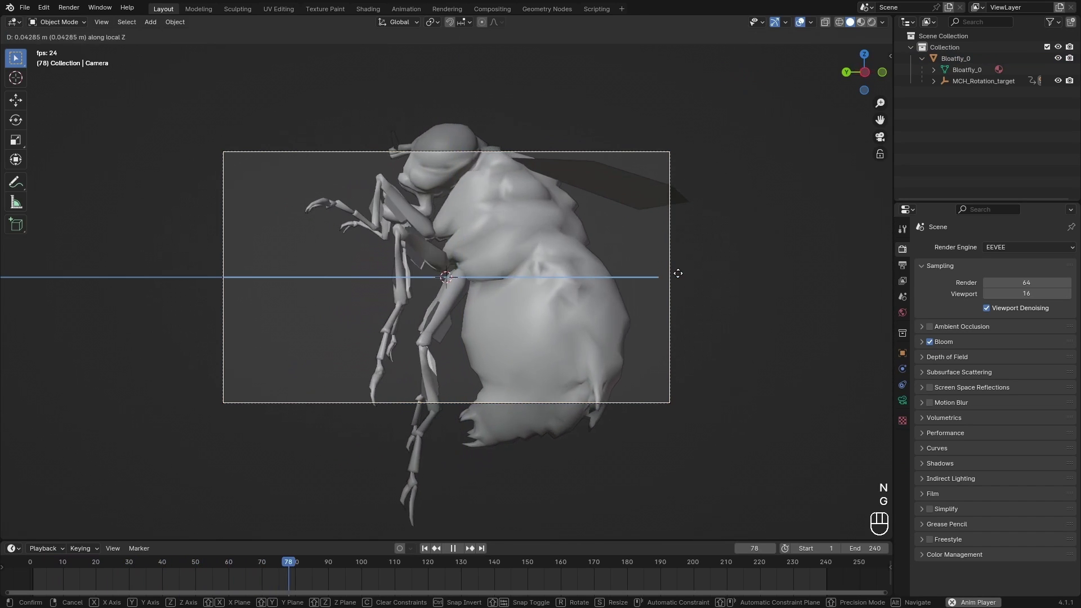
pyautogui.click(752, 354)
pyautogui.press('g')
# Fine-tune the camera's height along global Z and distance along local Z, and preview the turnaround in rendered shading
pyautogui.press('g')
pyautogui.middleClick(754, 355)
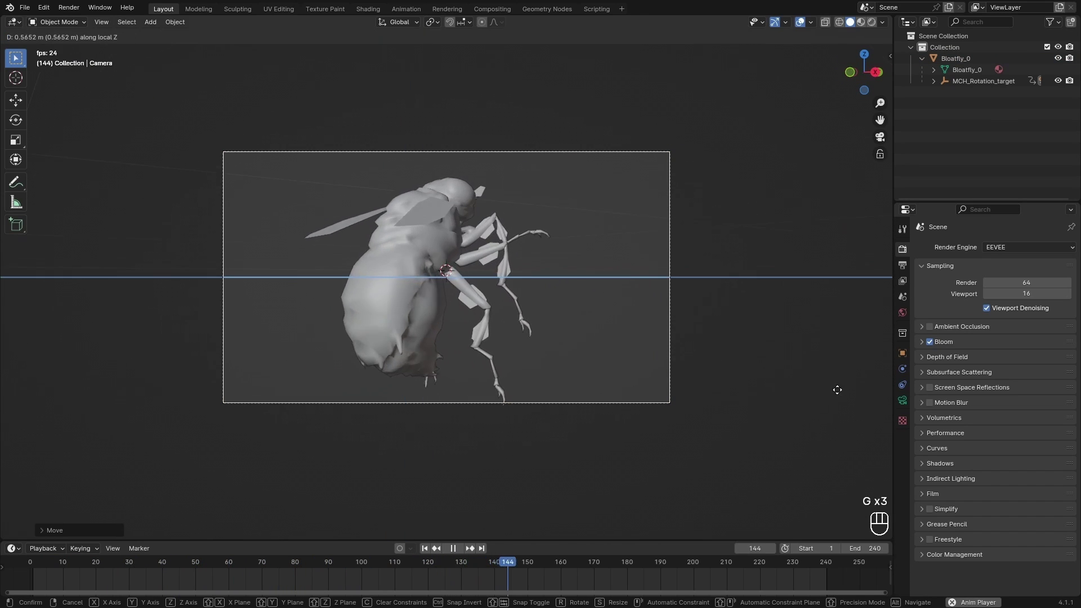
pyautogui.click(840, 391)
pyautogui.press('g')
pyautogui.press('z')
pyautogui.click(845, 410)
pyautogui.press('g')
pyautogui.press('z')
pyautogui.press('z')
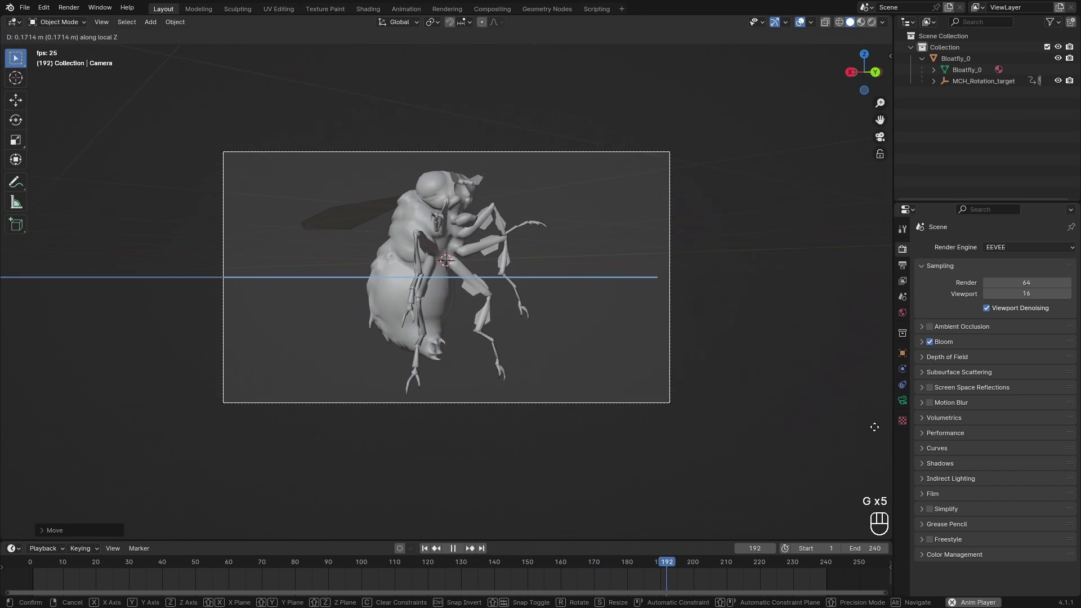
pyautogui.click(862, 418)
pyautogui.press('z')
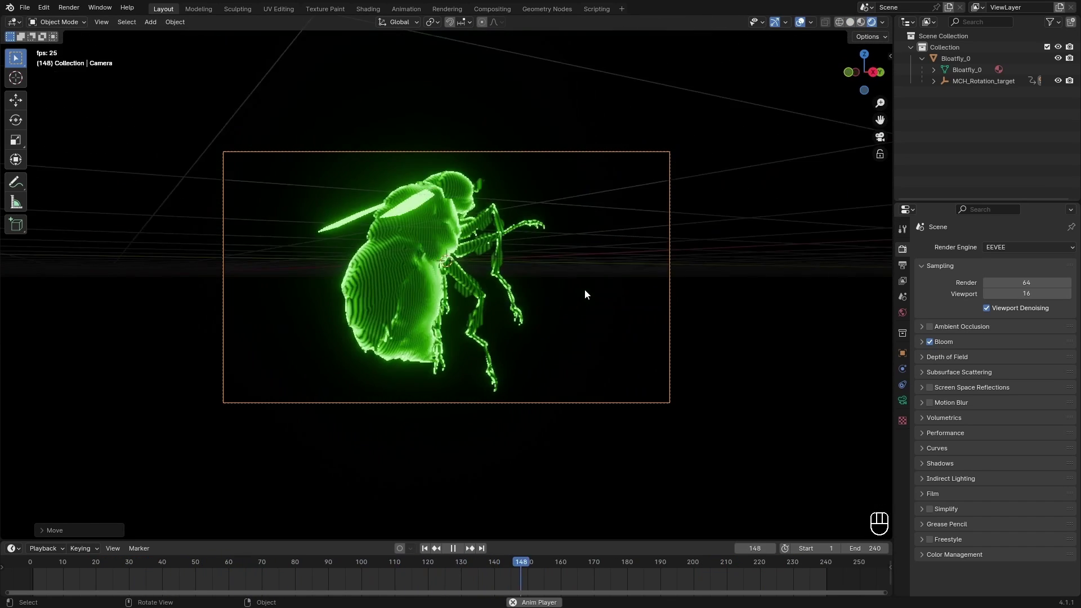
pyautogui.press('space')
# Select the Bloatfly and show its Fallout effect nodes in an enlarged Shader Editor below the viewport
pyautogui.click(427, 286)
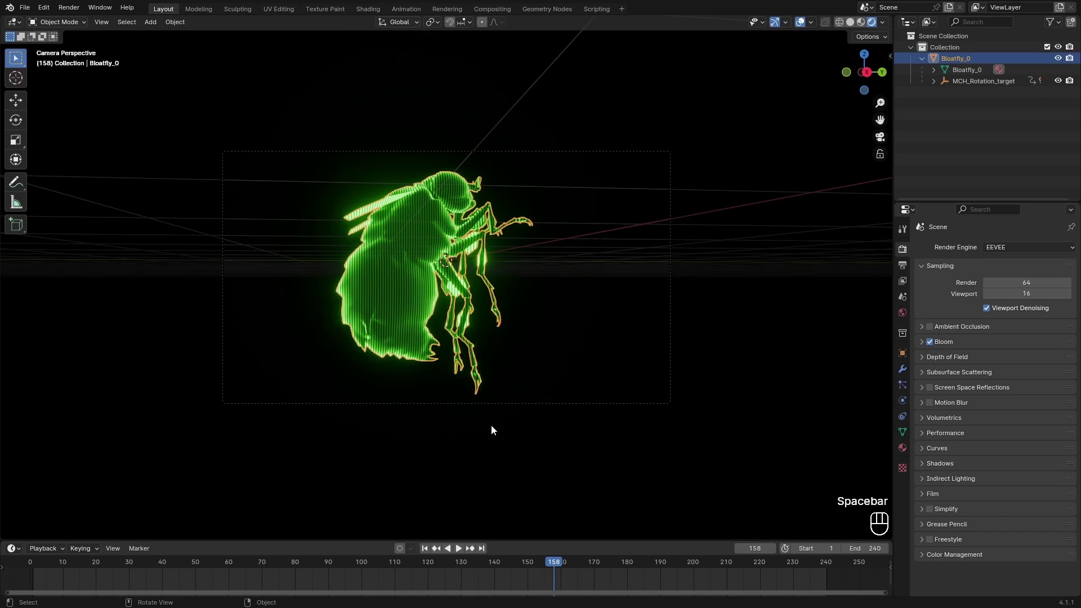
pyautogui.moveTo(467, 450); pyautogui.dragTo(467, 255, button='middle')
pyautogui.scroll(-2, 450, 281)
pyautogui.click(10, 547)
pyautogui.click(34, 513)
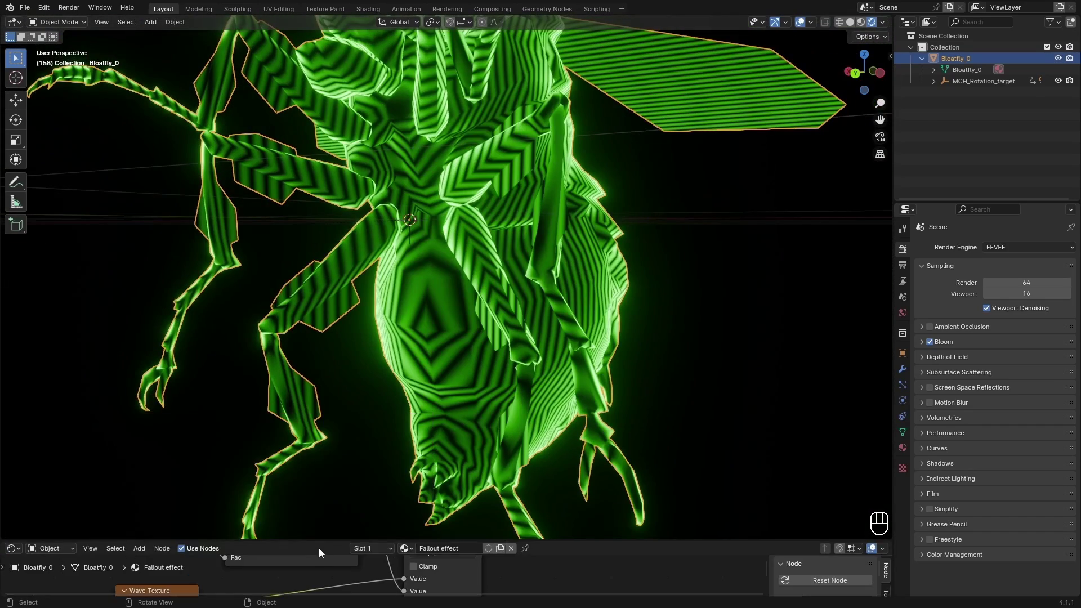
pyautogui.moveTo(308, 540); pyautogui.dragTo(309, 274)
pyautogui.moveTo(146, 511); pyautogui.dragTo(175, 454, button='middle')
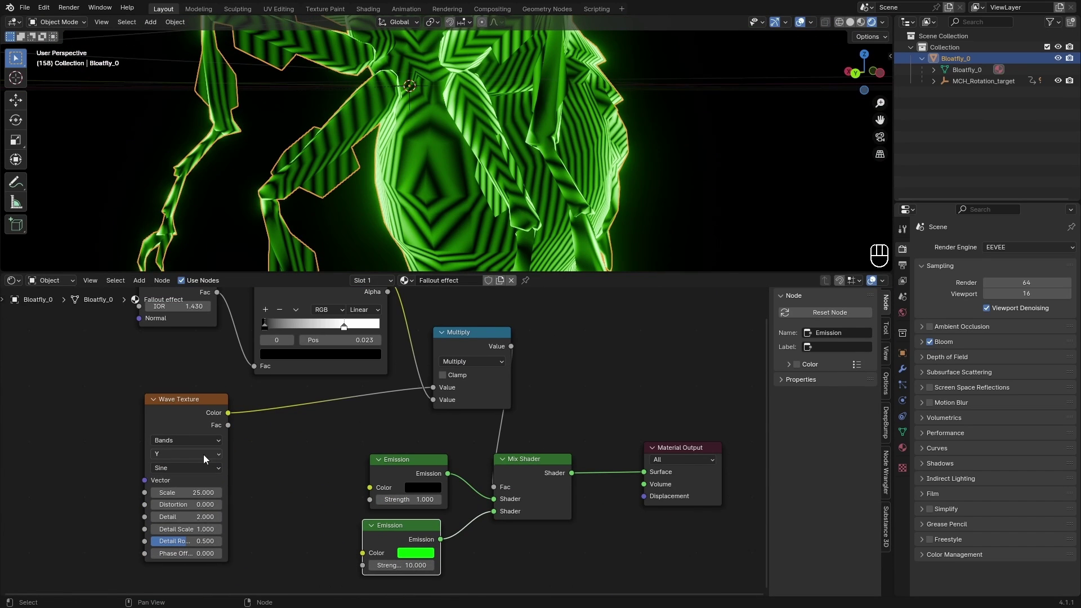
# Try the X bands direction on the Wave Texture, and set the direction to Z for horizontal scanlines
pyautogui.click(174, 454)
pyautogui.click(173, 487)
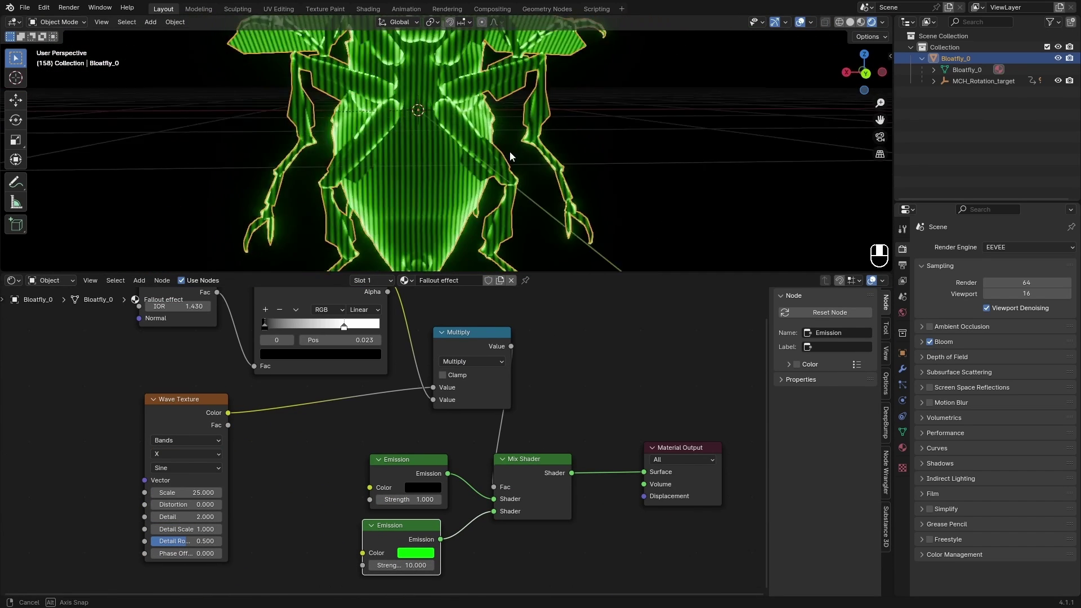
pyautogui.click(175, 454)
pyautogui.click(167, 510)
pyautogui.moveTo(427, 168); pyautogui.dragTo(366, 242, button='middle')
# Add Texture Coordinate and Mapping nodes to the Wave Texture's vector input and align them beside it
pyautogui.click(171, 401)
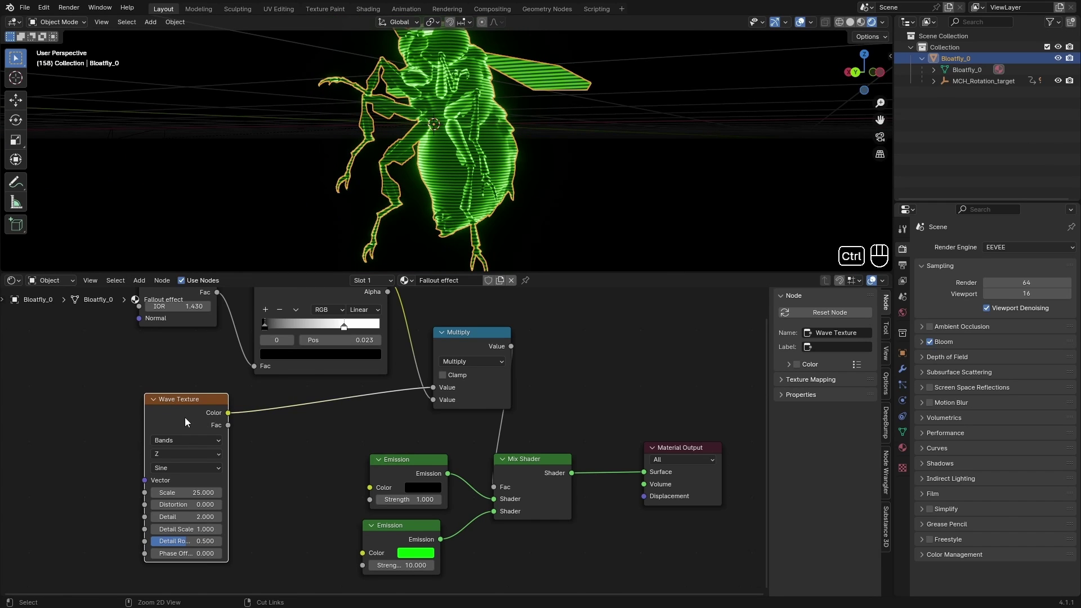
pyautogui.hotkey('ctrl', 't')
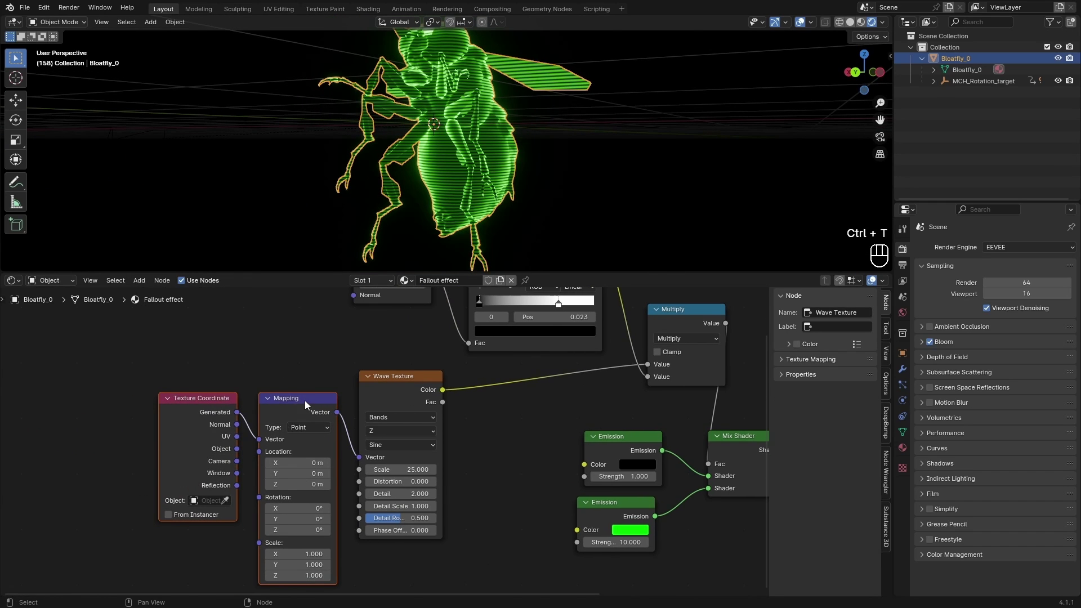
pyautogui.moveTo(305, 401); pyautogui.dragTo(300, 382)
pyautogui.click(249, 356)
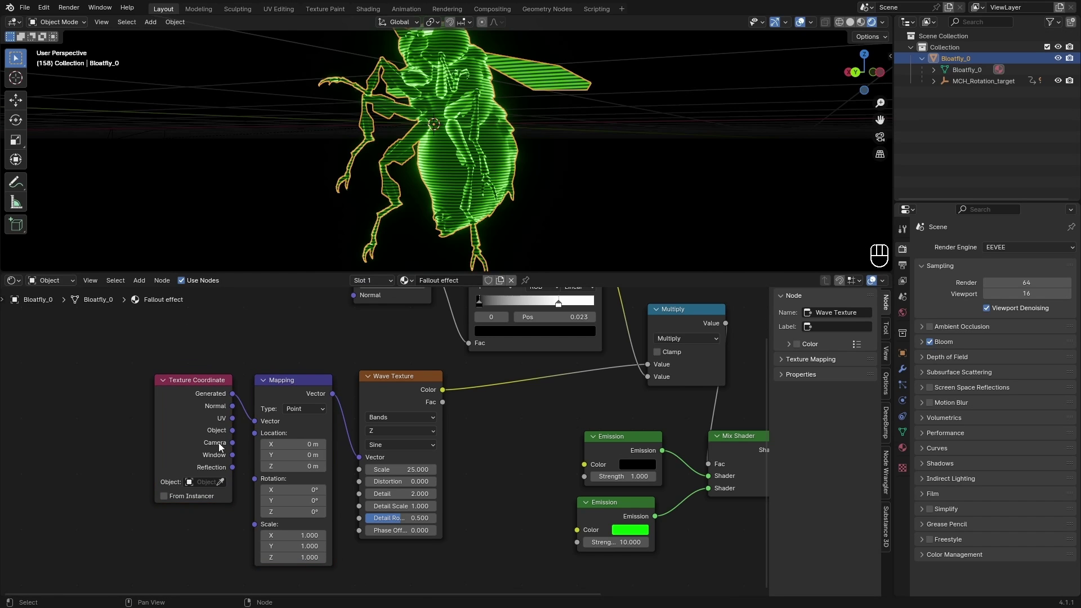
# Feed the Mapping node's vector from the Object texture coordinates and check the scanlines on the model in playback
pyautogui.moveTo(233, 431); pyautogui.dragTo(255, 421)
pyautogui.hotkey('ctrl', 'z')
pyautogui.scroll(-8, 374, 243)
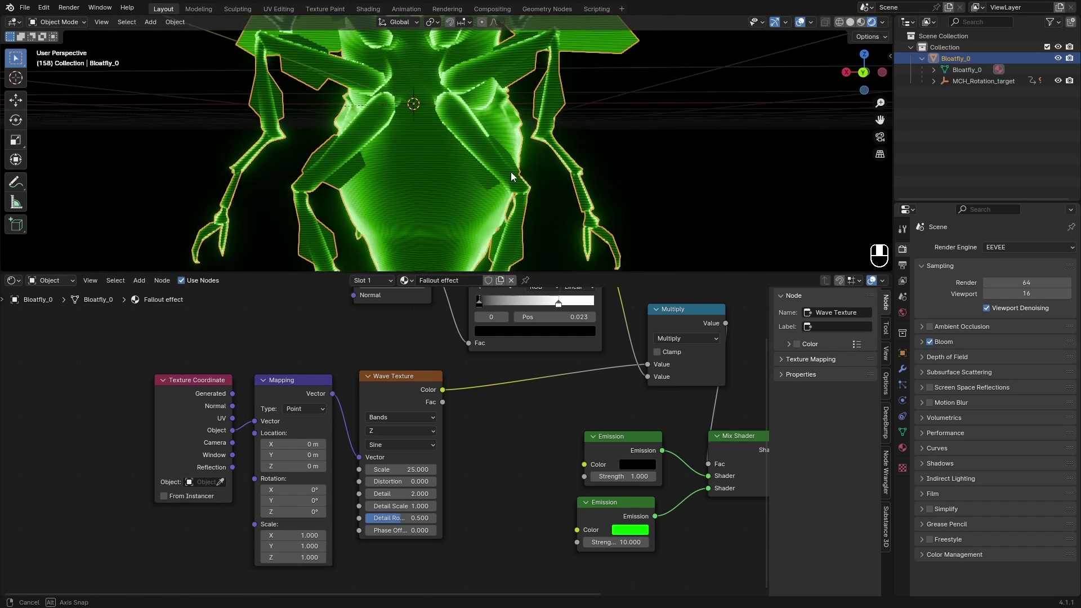
pyautogui.moveTo(501, 183); pyautogui.dragTo(478, 176, button='middle')
pyautogui.click(407, 473)
pyautogui.press('space')
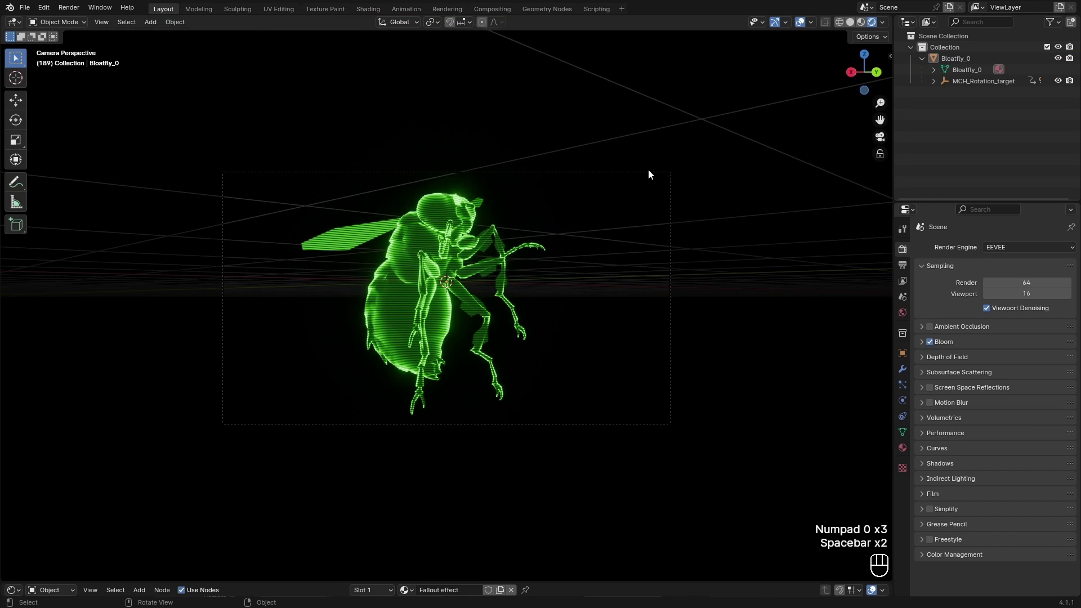
pyautogui.click(649, 171)
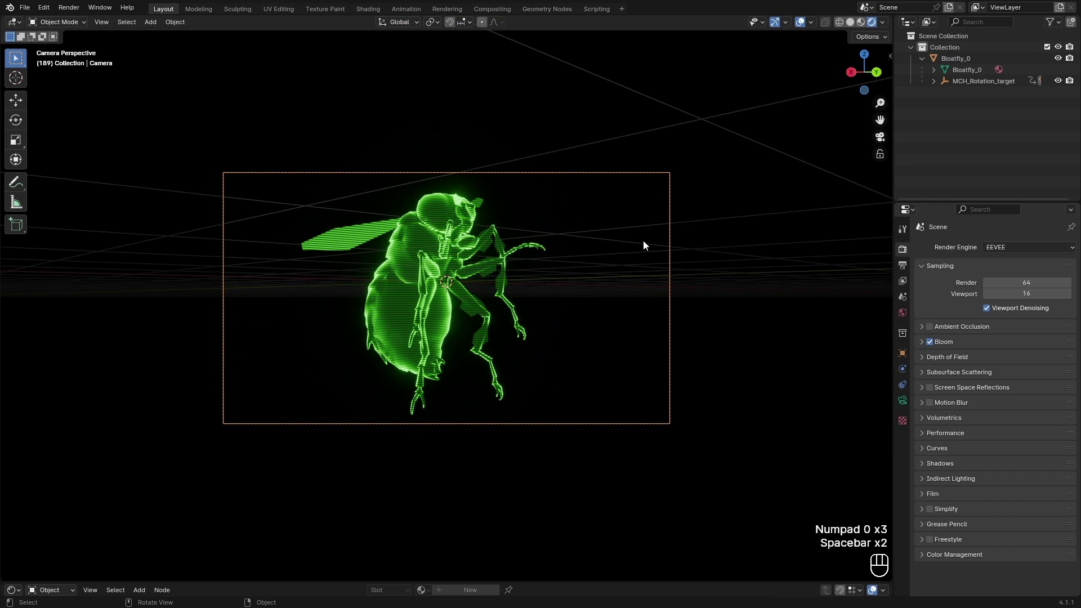
# Open an enlarged Timeline and set both keyframes of MCH_Rotation_target to linear interpolation
pyautogui.click(13, 590)
pyautogui.click(177, 492)
pyautogui.moveTo(282, 583); pyautogui.dragTo(278, 342)
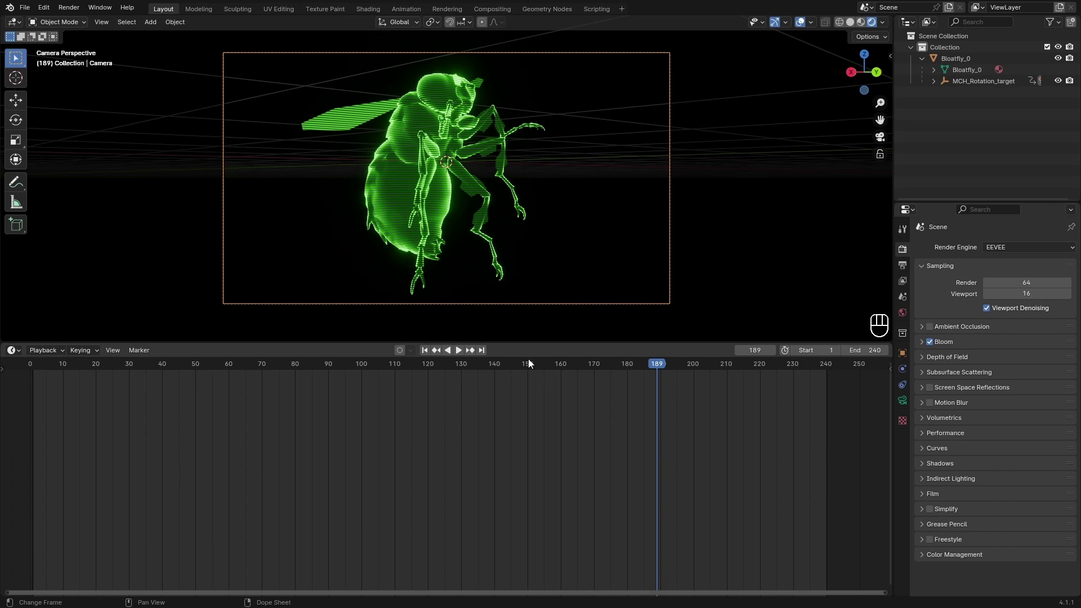
pyautogui.click(981, 80)
pyautogui.moveTo(866, 390); pyautogui.dragTo(16, 372)
pyautogui.rightClick(283, 402)
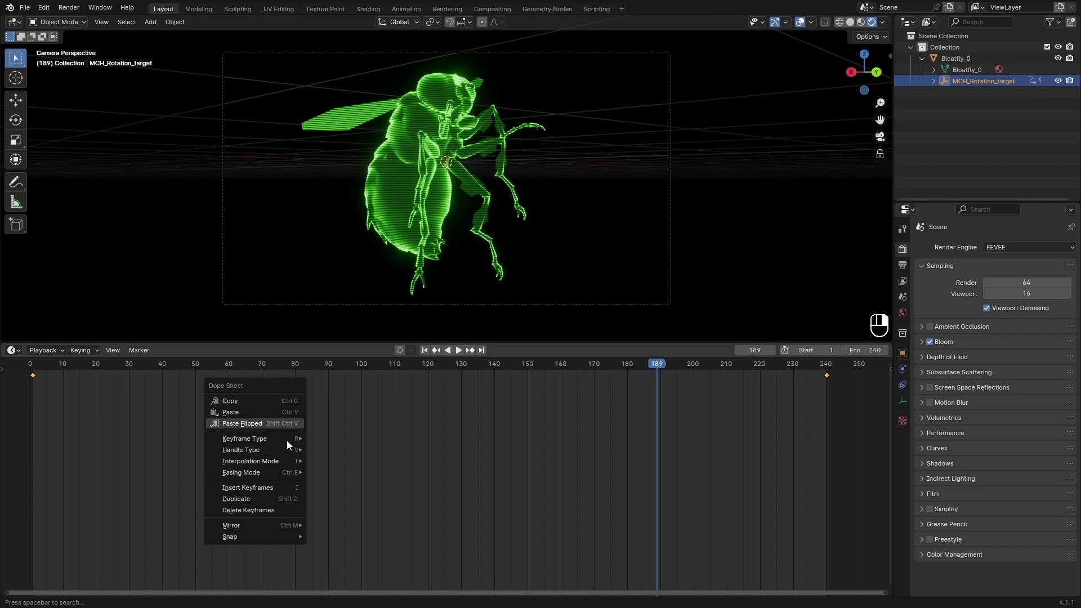
pyautogui.moveTo(264, 461)
pyautogui.click(342, 492)
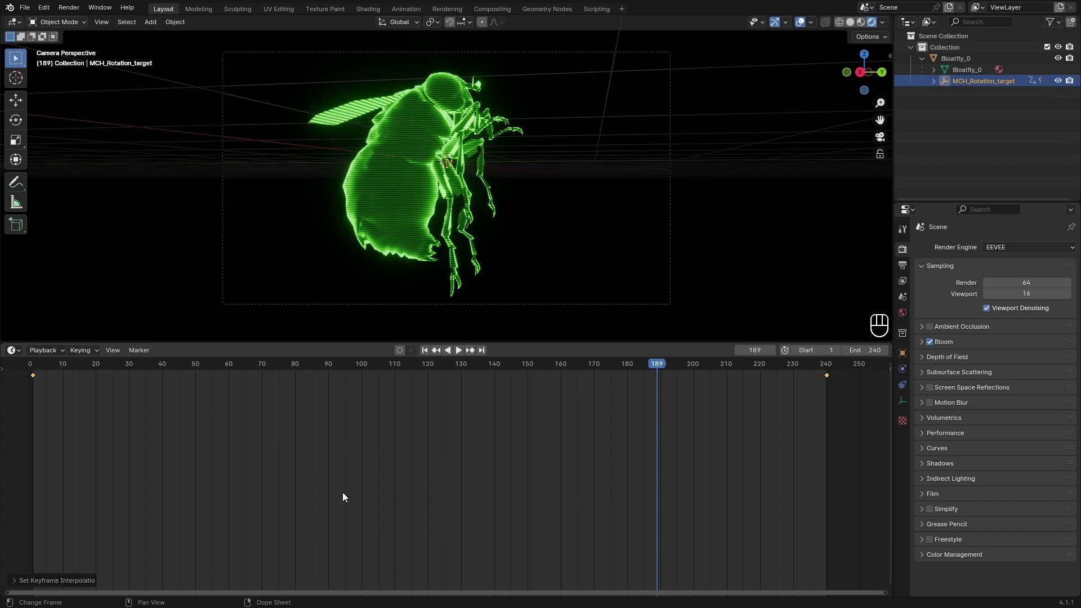
# Play the turnaround through the camera with the viewport overlays hidden, and stop playback
pyautogui.click(586, 198)
pyautogui.press('space')
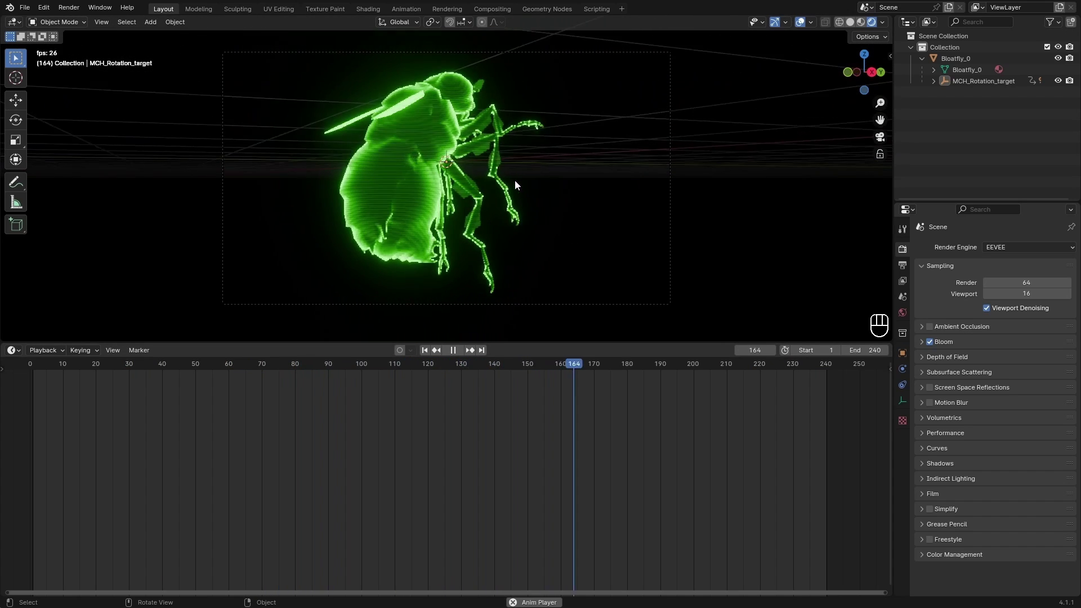
pyautogui.click(800, 22)
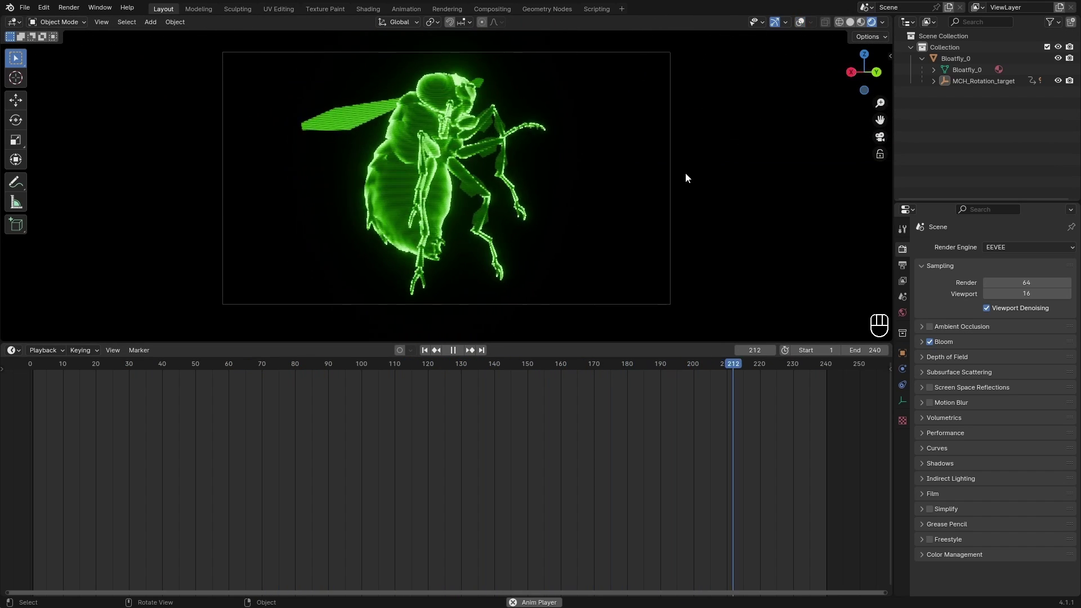
pyautogui.press('space')
# Set the render output path to a Bloatfly file in F:\Blender\Renders\Animations\Fallout and render the animation
pyautogui.click(902, 264)
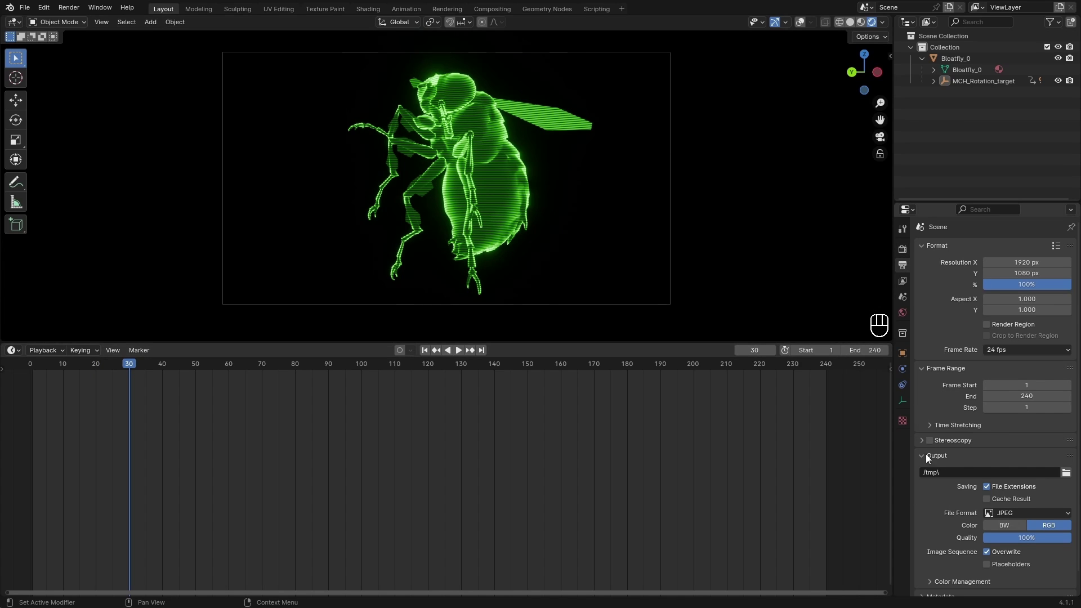
pyautogui.scroll(-1, 946, 448)
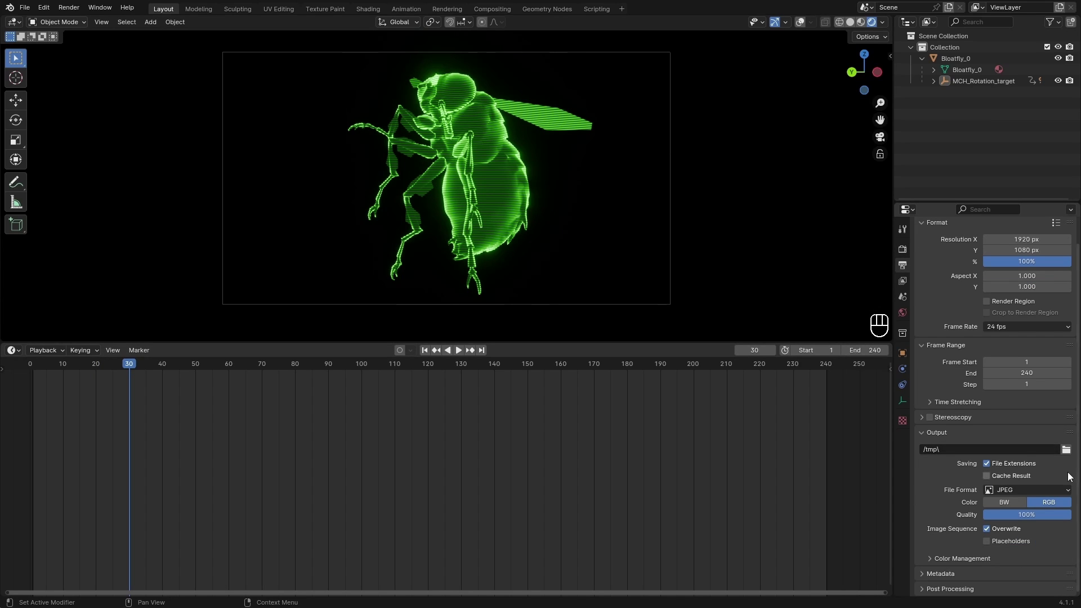
pyautogui.click(1070, 451)
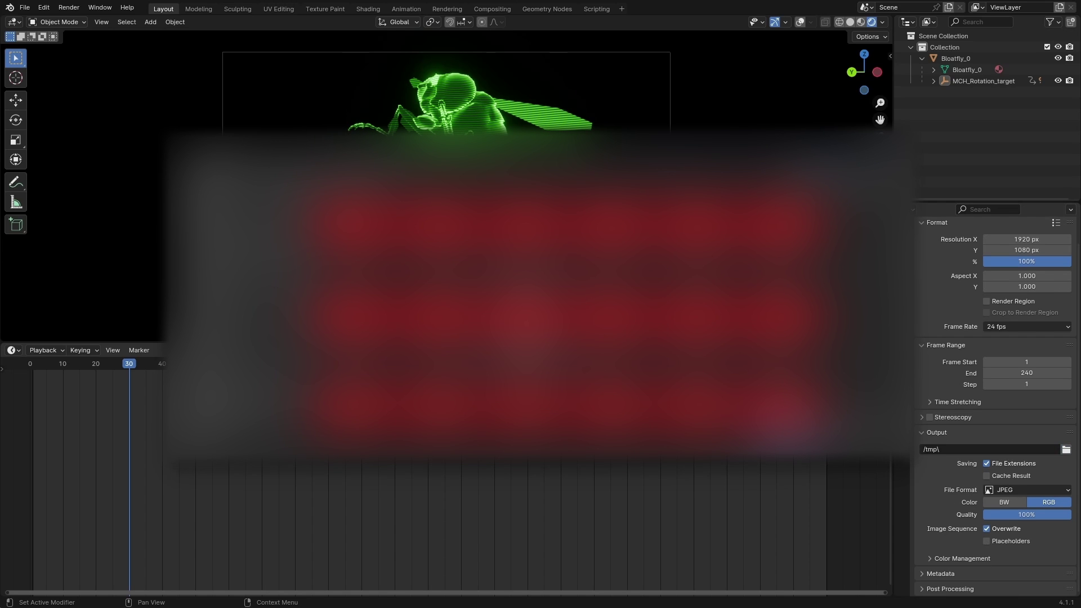
pyautogui.click(231, 373)
pyautogui.doubleClick(449, 230)
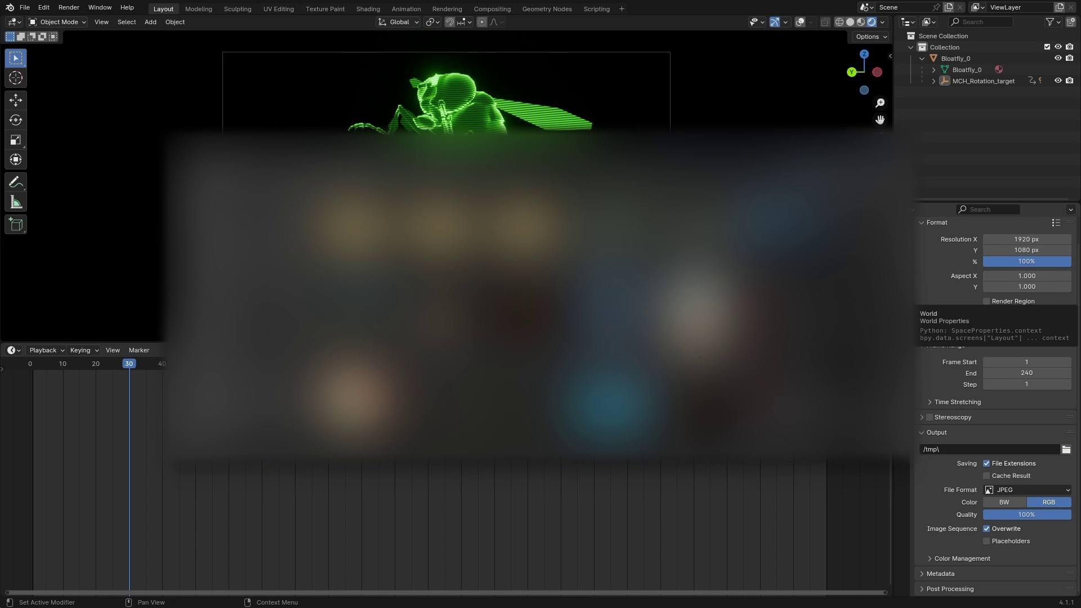
pyautogui.press('i')
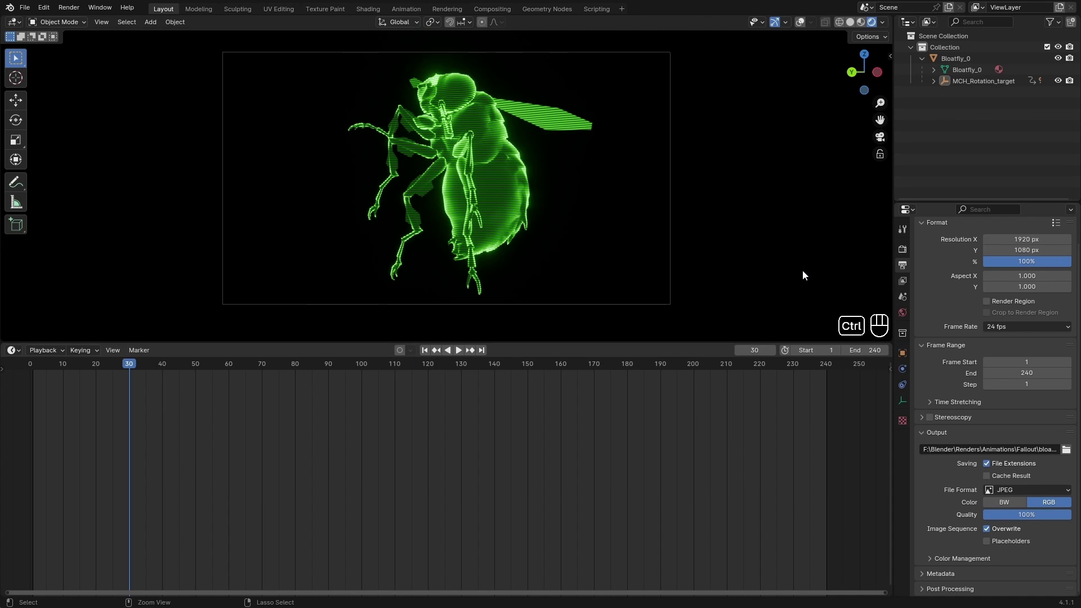
pyautogui.hotkey('ctrl', 'F12')
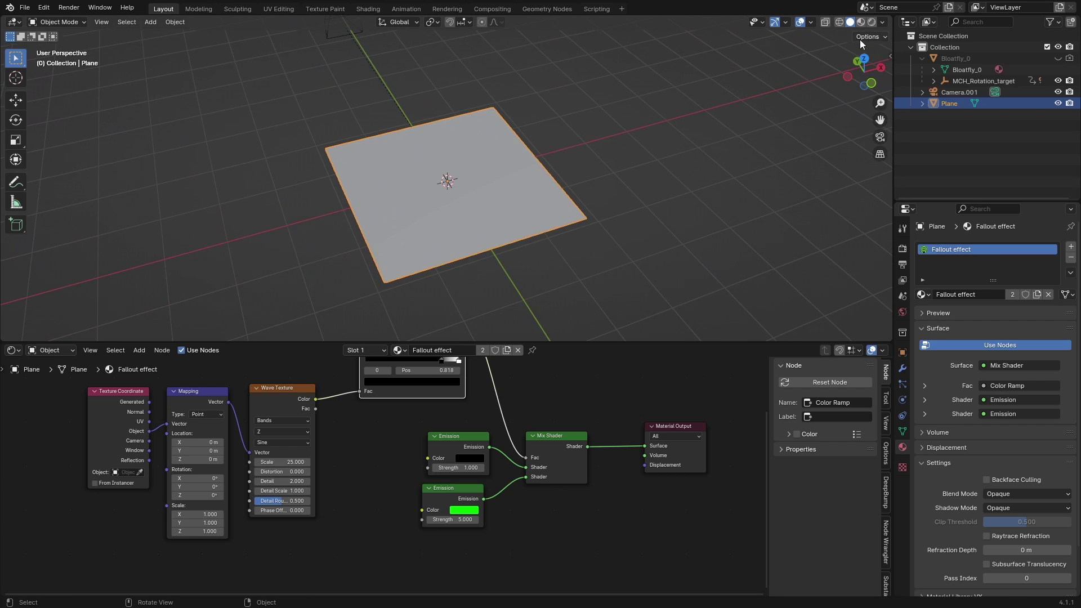
# With rendered shading on, set the Wave Texture bands direction to Y and render the scanline plane through the camera
pyautogui.click(872, 21)
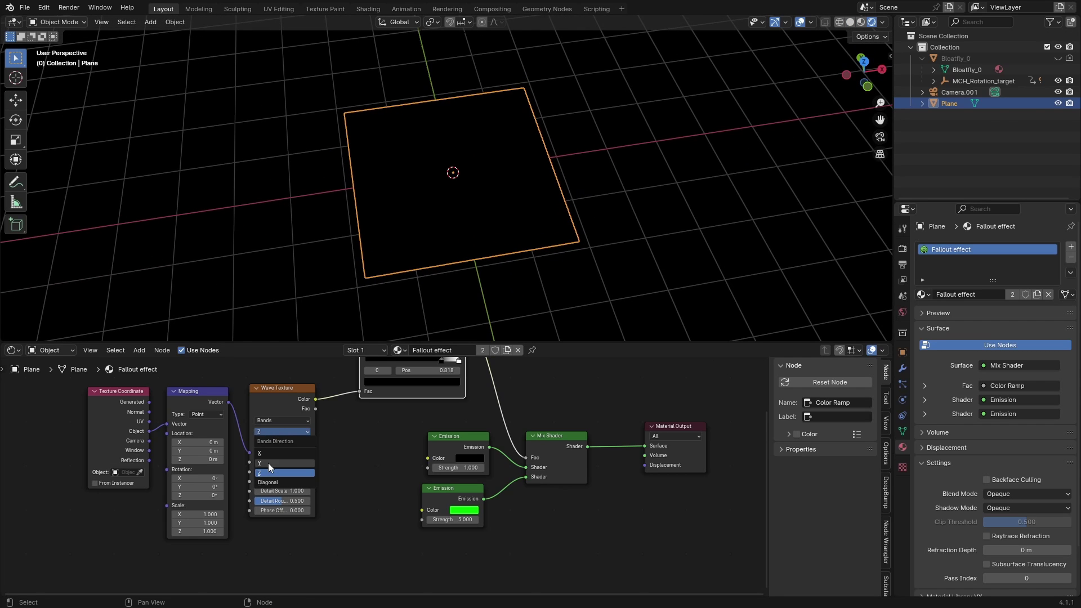
pyautogui.click(268, 463)
pyautogui.press('KP_0')
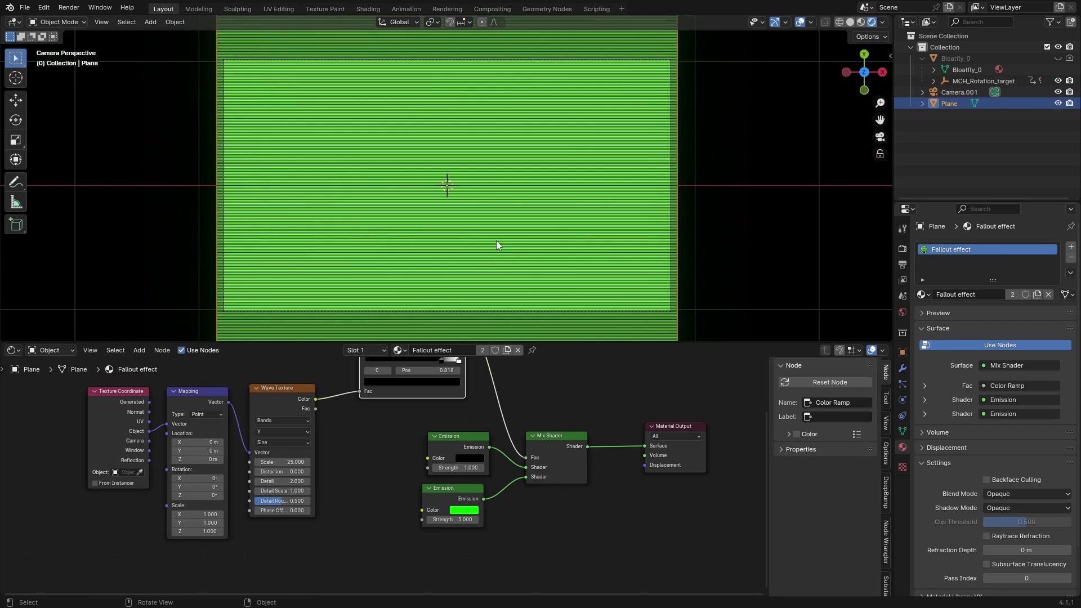
pyautogui.scroll(20, 450, 209)
pyautogui.scroll(-5, 371, 250)
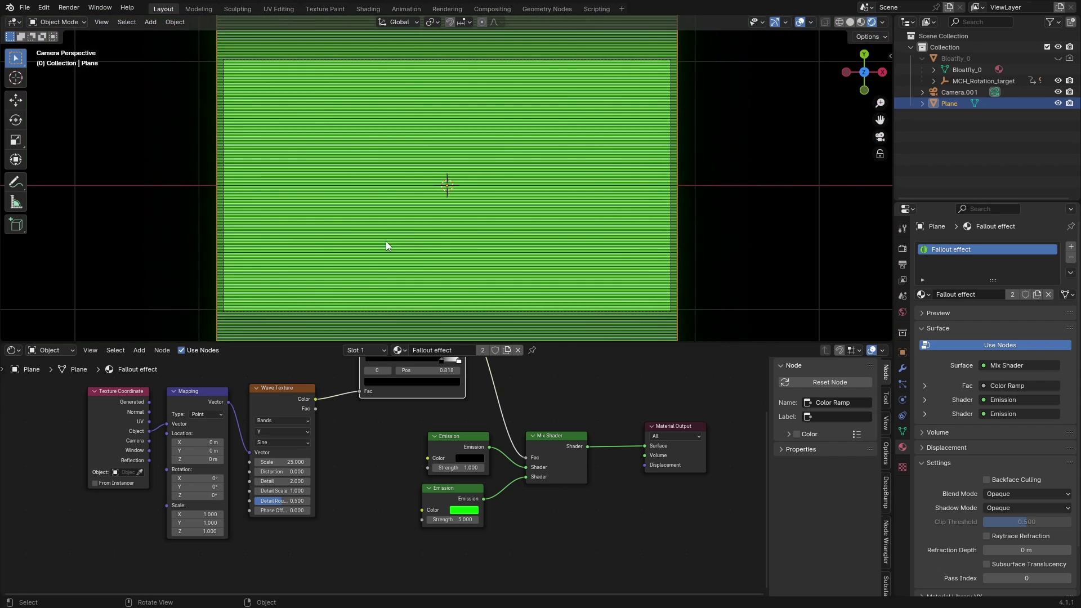
pyautogui.press('F12')
pyautogui.scroll(-3, 425, 304)
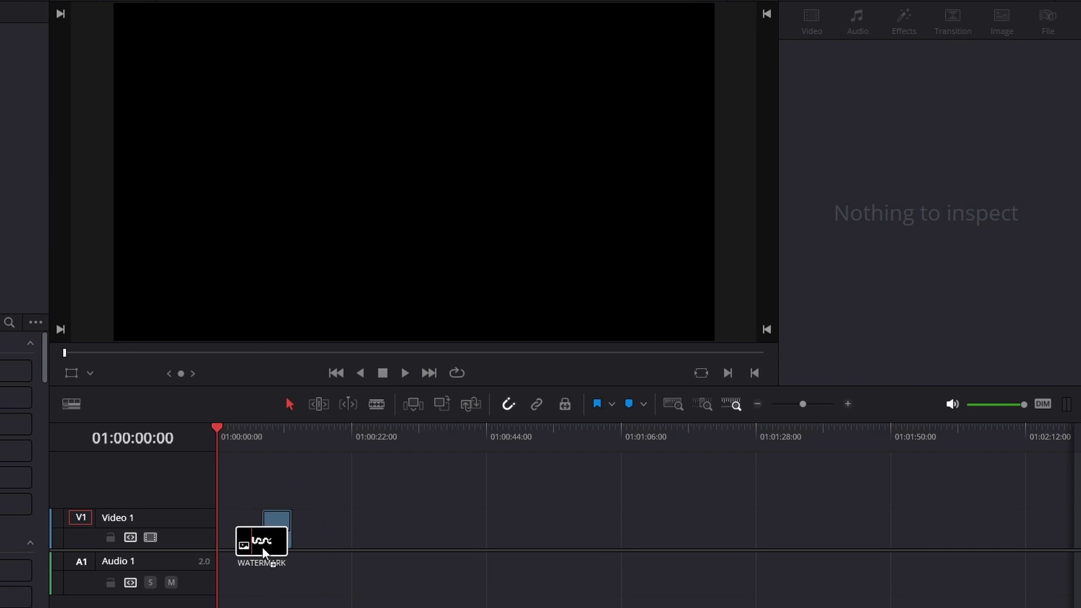
# In DaVinci Resolve, place the scanline clip on Video 2 directly above the watermark logo and change its composite mode to blend with the logo
pyautogui.moveTo(263, 552); pyautogui.dragTo(265, 531)
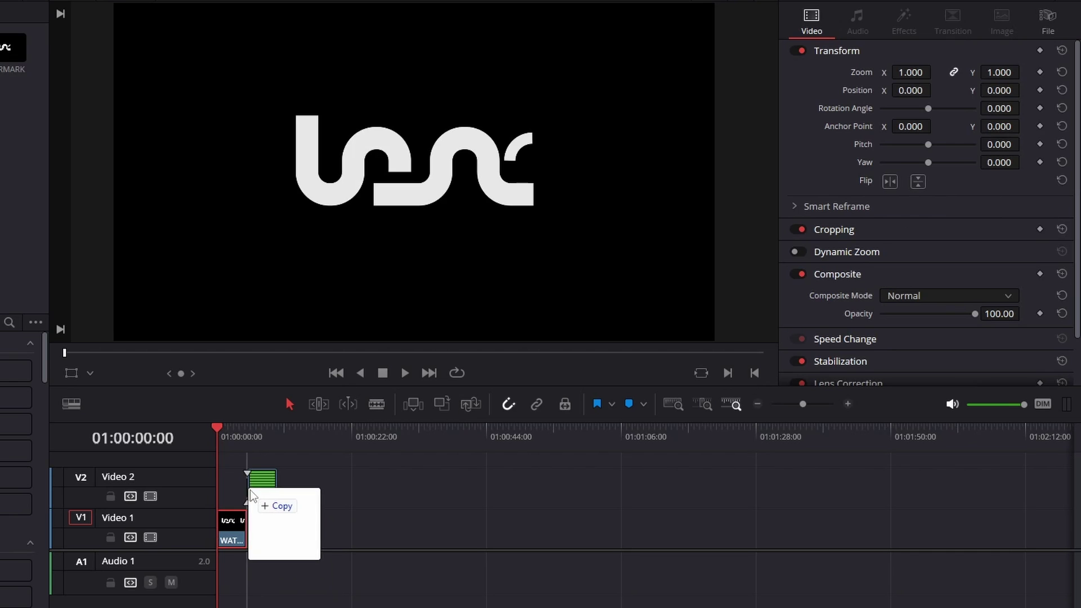
pyautogui.moveTo(239, 496); pyautogui.dragTo(239, 496)
pyautogui.click(937, 296)
pyautogui.click(895, 388)
pyautogui.scroll(4, 422, 181)
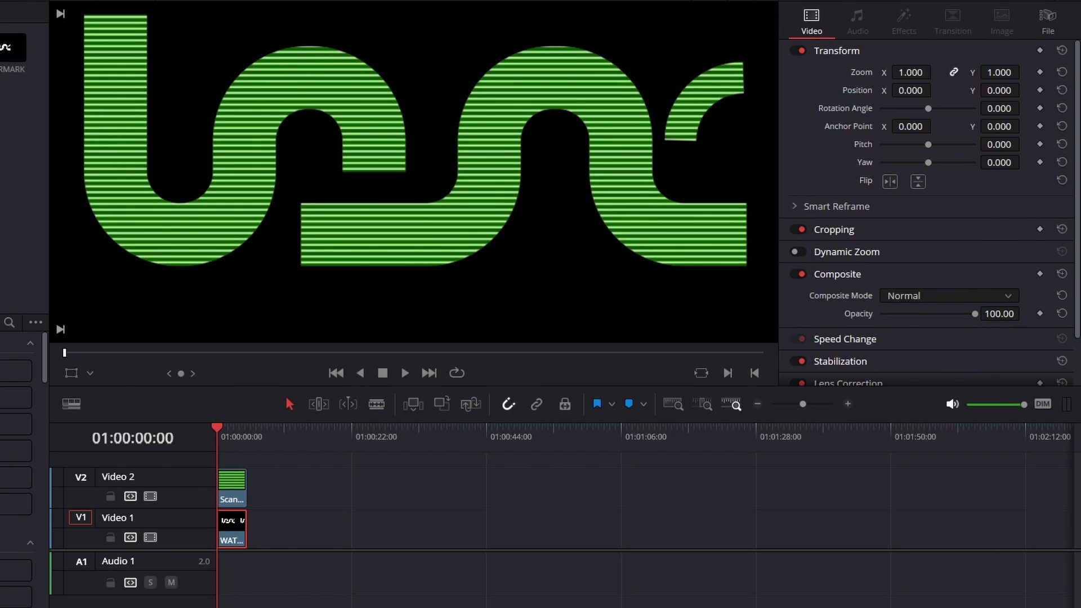
# Apply the Glow effect to the watermark clip on Video 1 and set its color filter to green #00ff00
pyautogui.moveTo(16, 405); pyautogui.dragTo(238, 531)
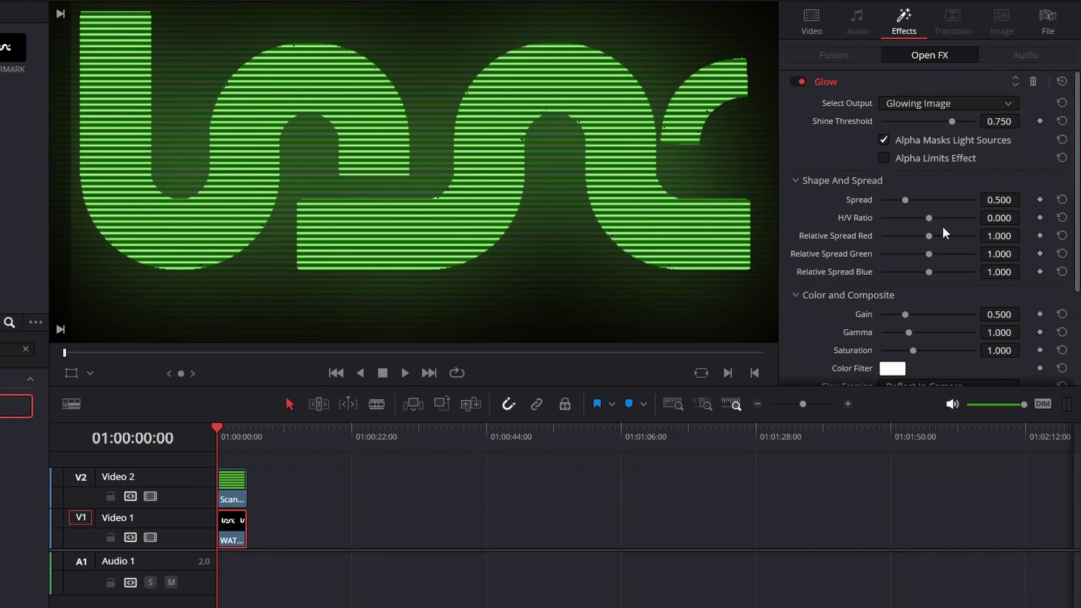
pyautogui.scroll(-4, 555, 194)
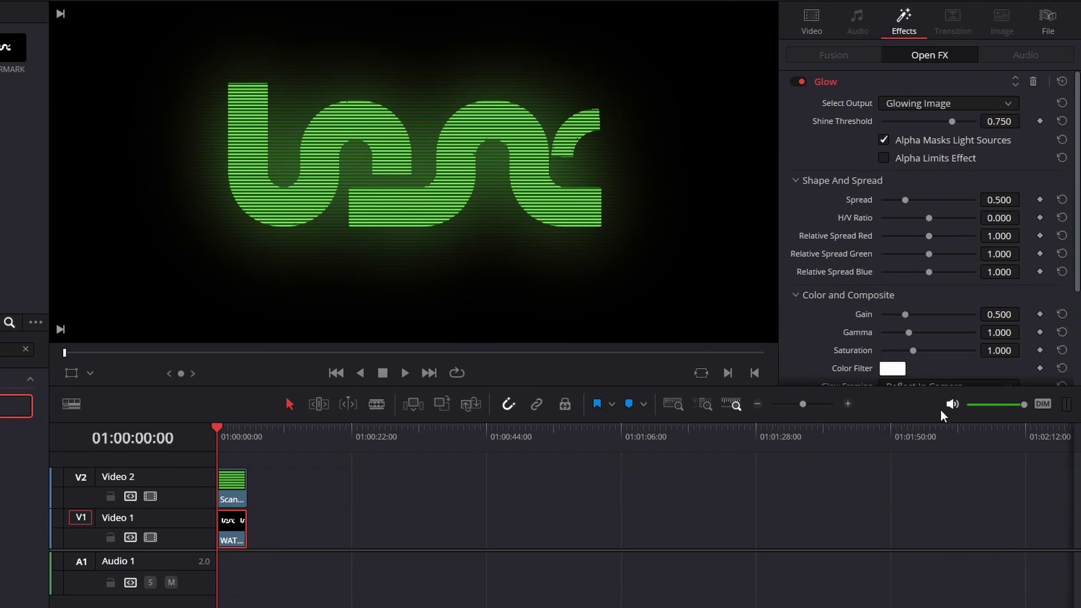
pyautogui.click(892, 368)
pyautogui.click(324, 190)
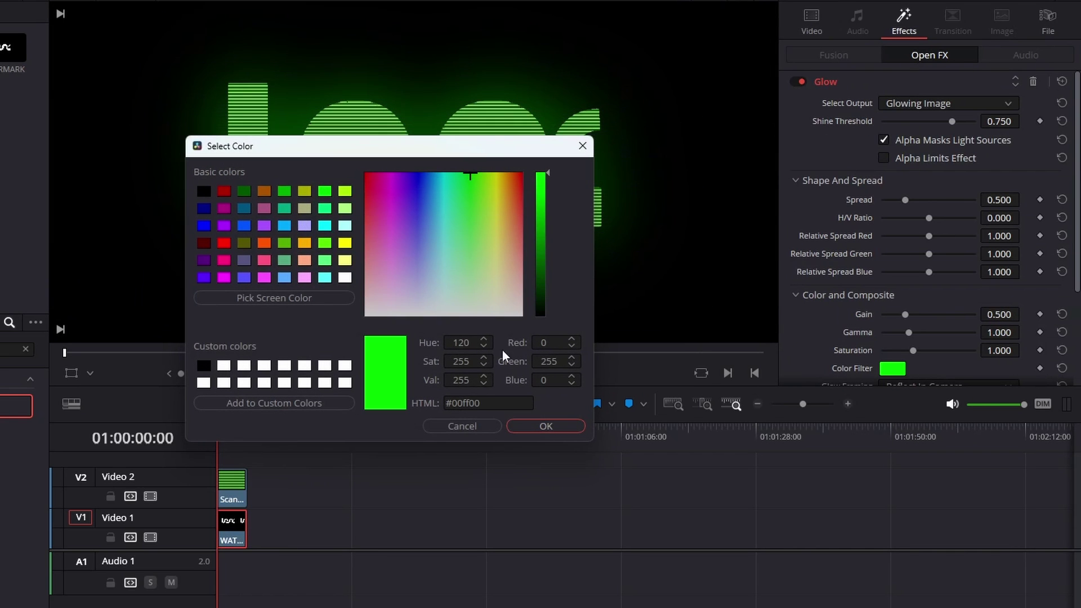
pyautogui.click(557, 427)
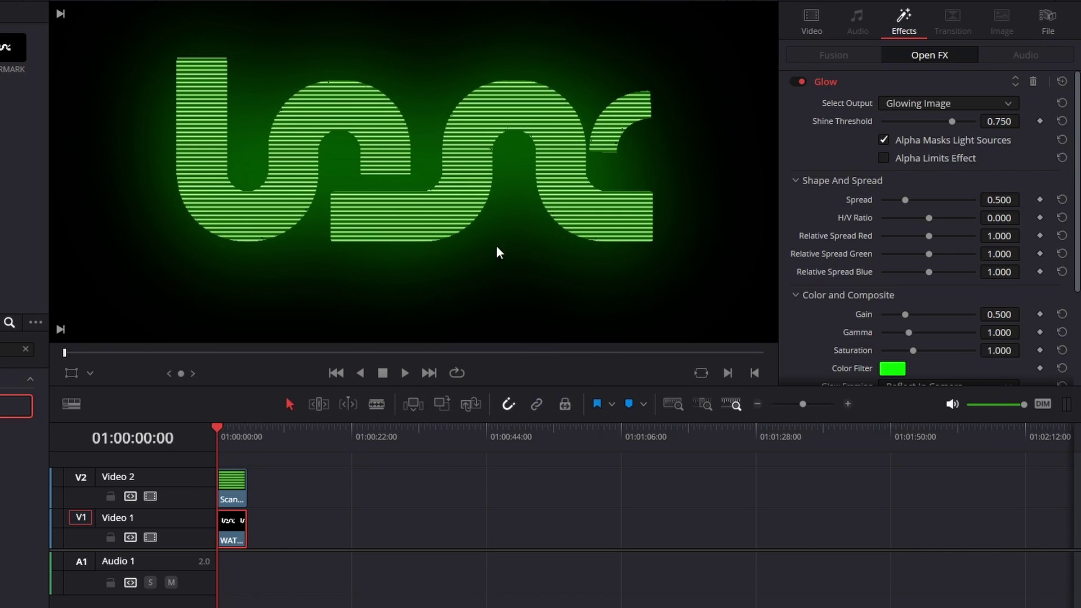